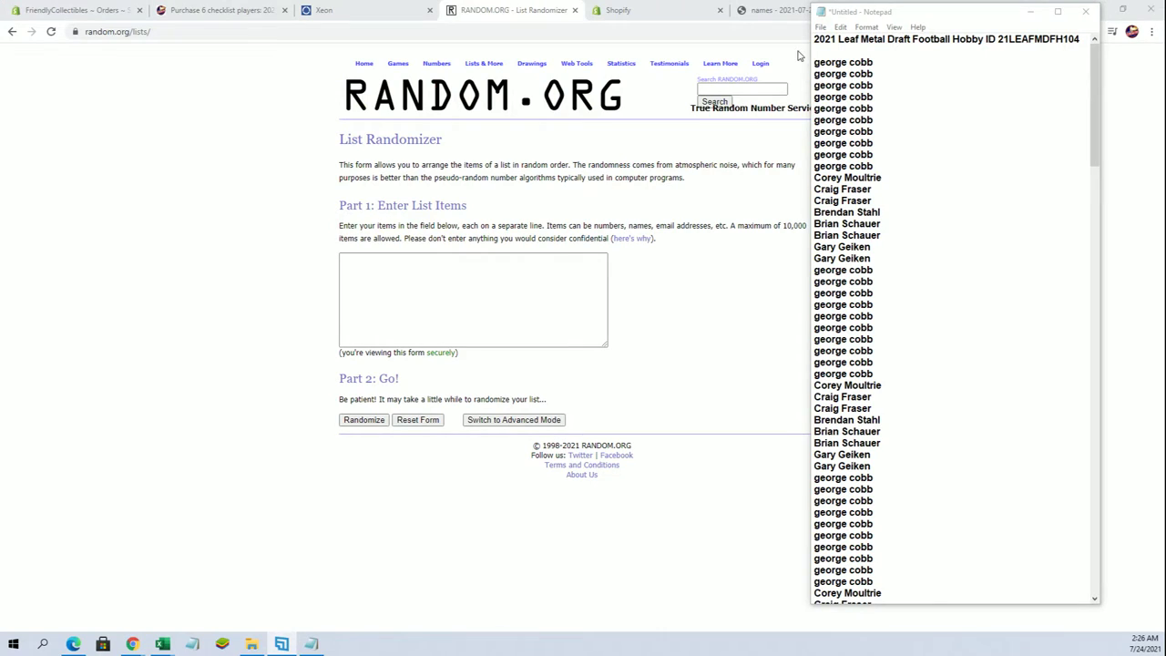
Step: Copy all the owner names from the Notepad list and paste them into the List Randomizer's item field
{"action": "left_click_drag", "start_coordinate": [816, 61], "coordinate": [882, 364]}
{"action": "right_click", "coordinate": [882, 364]}
{"action": "left_click", "coordinate": [911, 383]}
{"action": "right_click", "coordinate": [490, 317]}
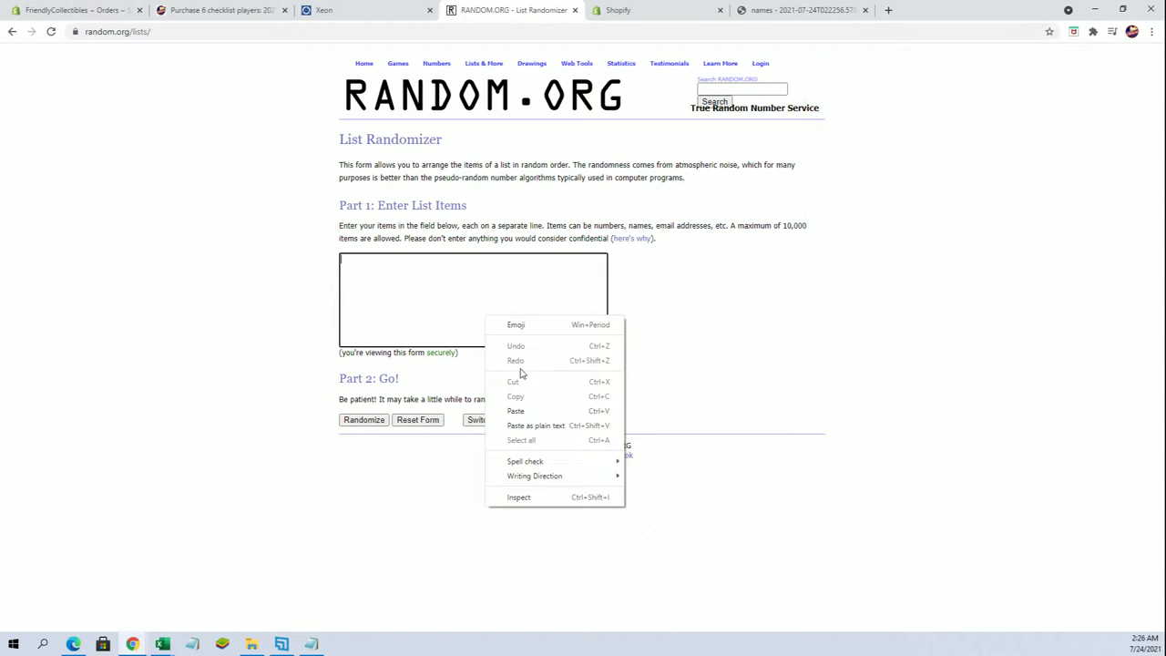
{"action": "left_click", "coordinate": [515, 410]}
Step: Randomize the owner list seven times in a row
{"action": "left_click", "coordinate": [360, 420]}
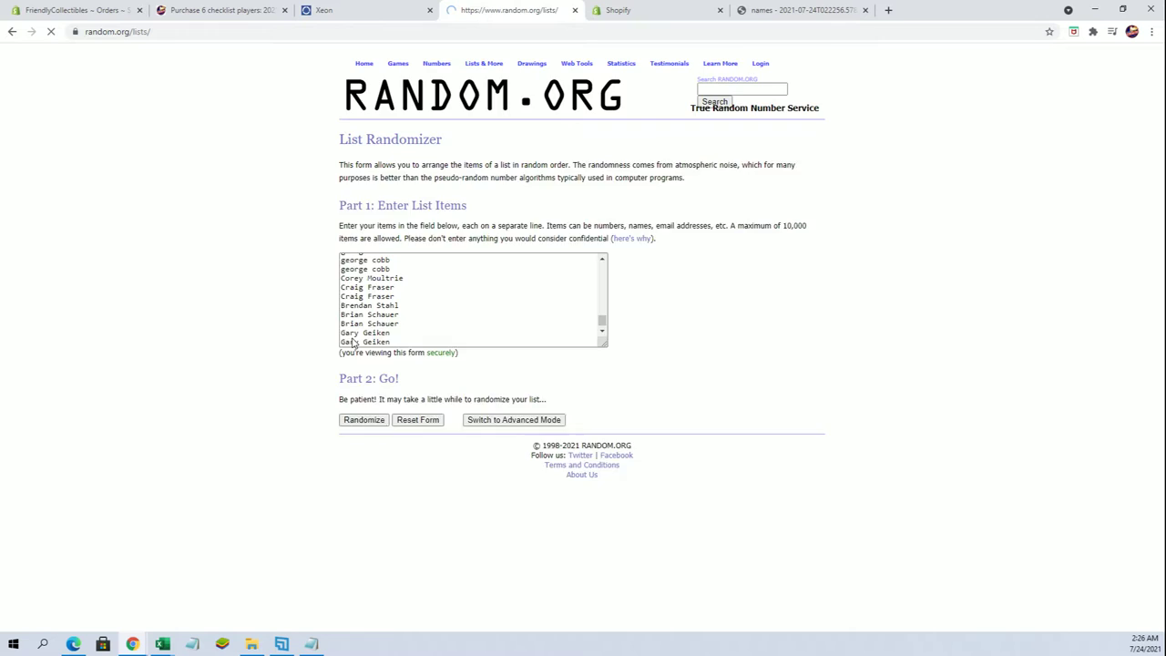
{"action": "scroll", "coordinate": [351, 344], "scroll_direction": "down", "scroll_amount": 1}
{"action": "scroll", "coordinate": [352, 344], "scroll_direction": "down", "scroll_amount": 7}
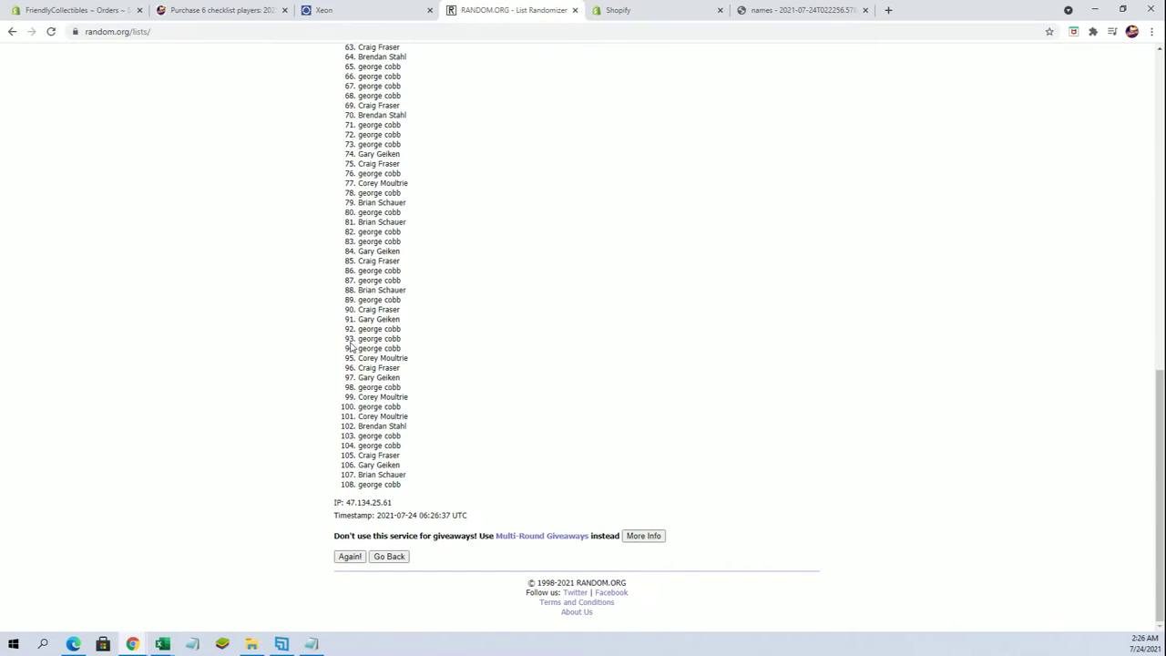
{"action": "left_click", "coordinate": [347, 555]}
{"action": "scroll", "coordinate": [332, 448], "scroll_direction": "down", "scroll_amount": 10}
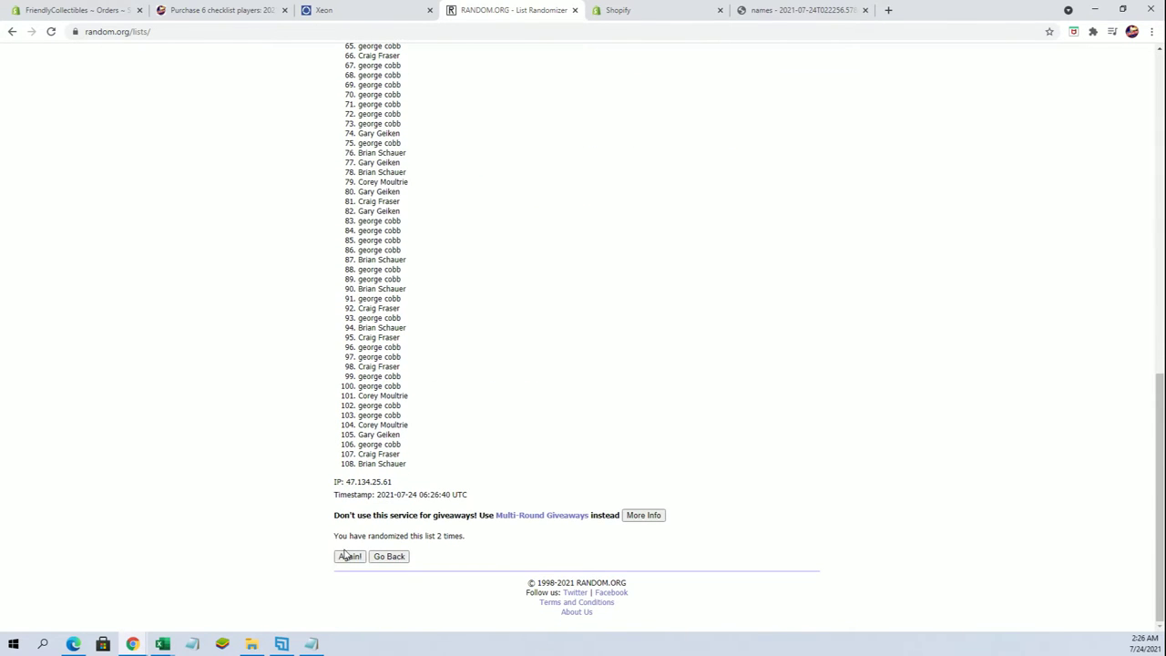
{"action": "left_click", "coordinate": [348, 556]}
{"action": "scroll", "coordinate": [336, 480], "scroll_direction": "down", "scroll_amount": 5}
{"action": "scroll", "coordinate": [334, 481], "scroll_direction": "down", "scroll_amount": 5}
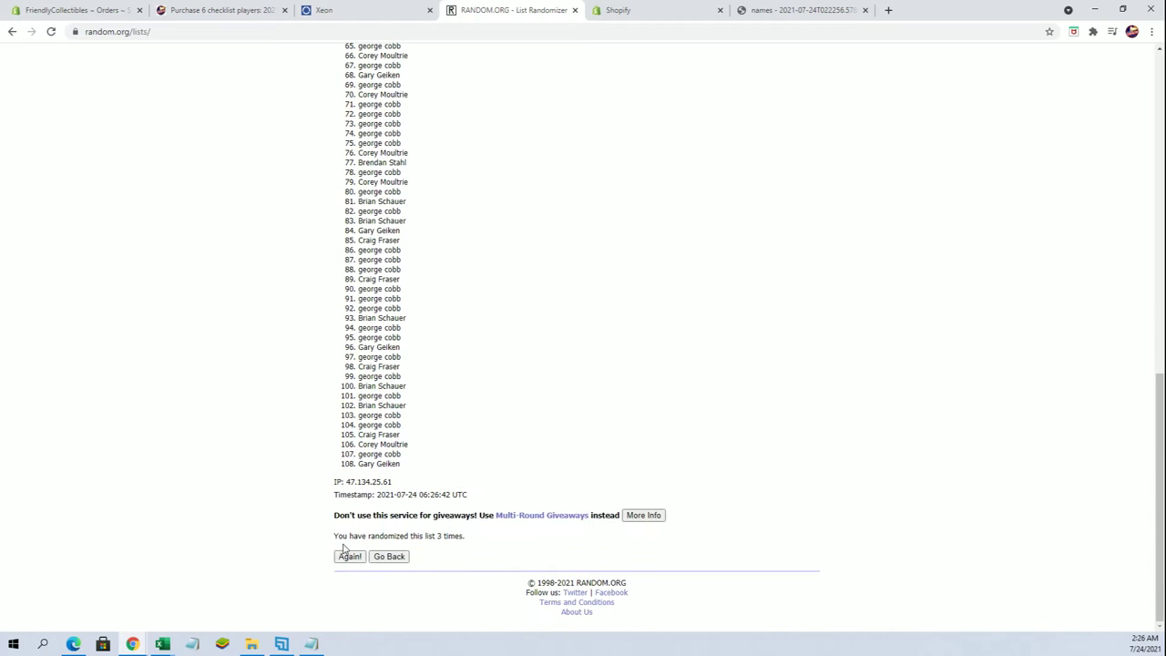
{"action": "left_click", "coordinate": [348, 556]}
{"action": "scroll", "coordinate": [323, 459], "scroll_direction": "down", "scroll_amount": 4}
{"action": "scroll", "coordinate": [325, 458], "scroll_direction": "down", "scroll_amount": 5}
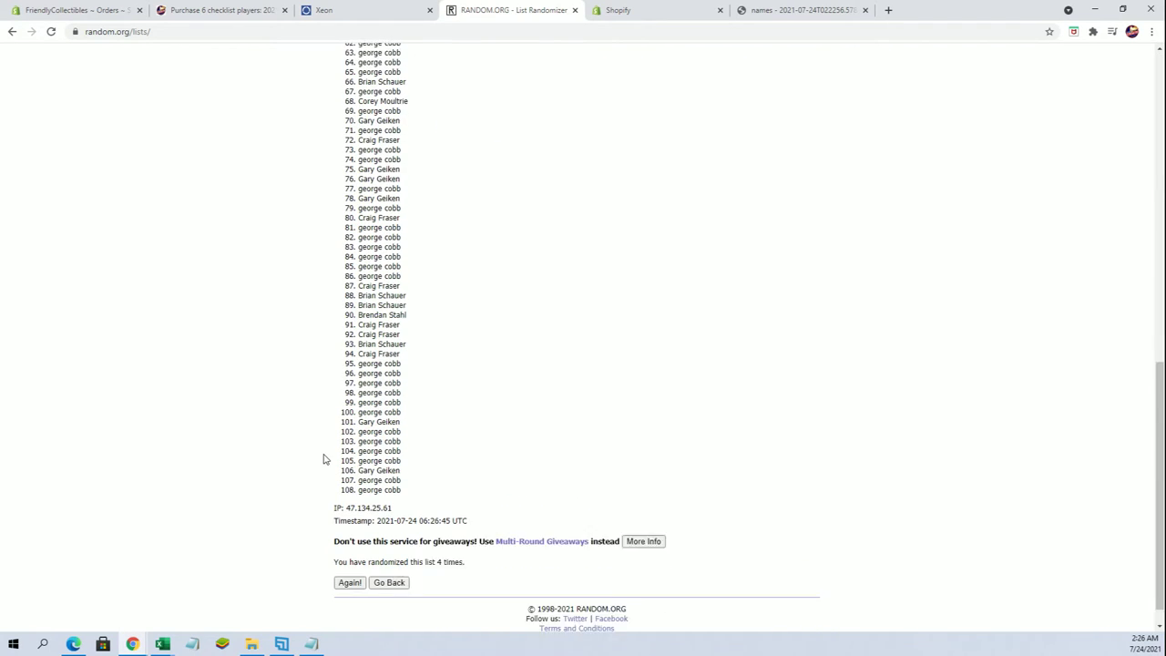
{"action": "left_click", "coordinate": [349, 557]}
{"action": "scroll", "coordinate": [334, 455], "scroll_direction": "down", "scroll_amount": 5}
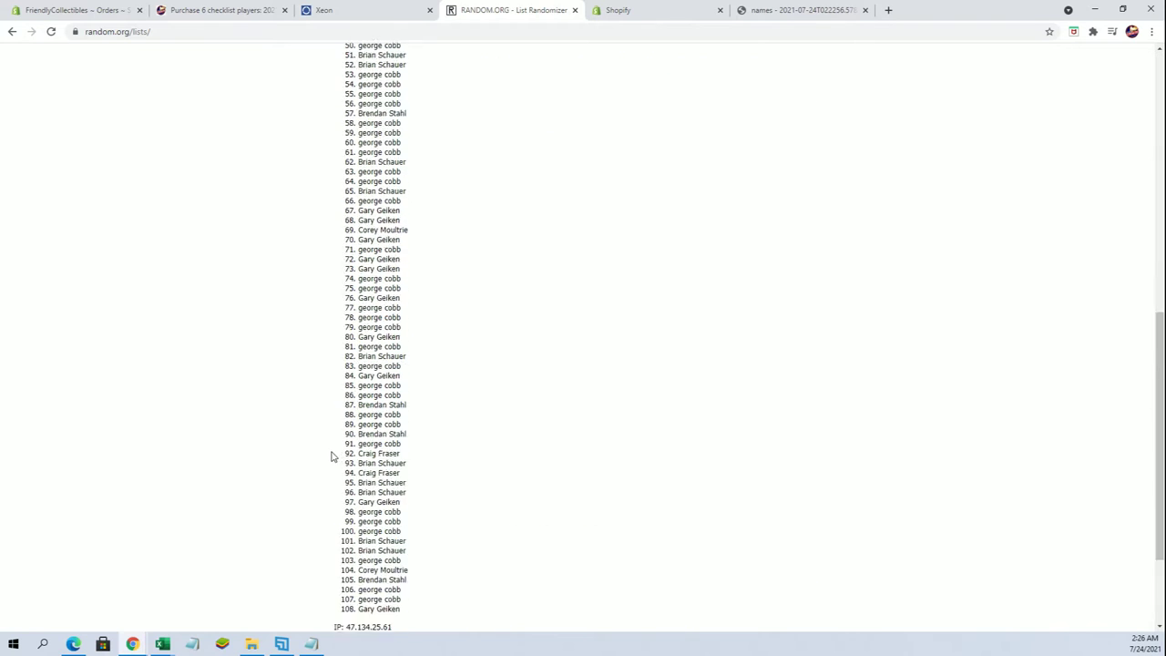
{"action": "left_click", "coordinate": [350, 556]}
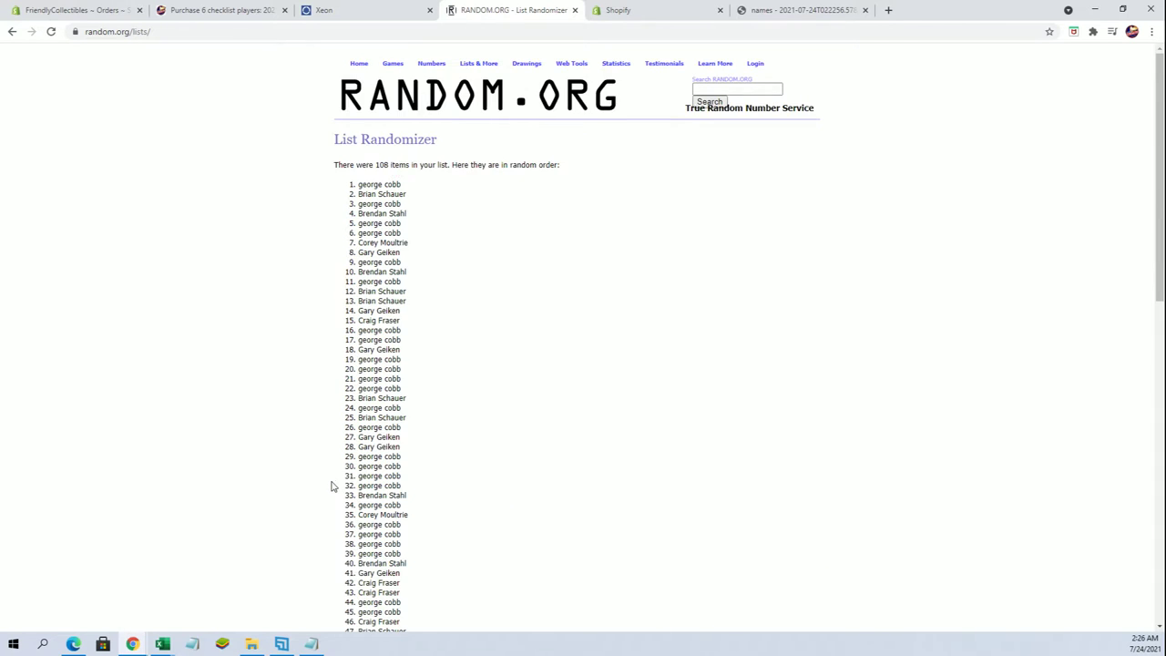
{"action": "scroll", "coordinate": [333, 484], "scroll_direction": "down", "scroll_amount": 5}
{"action": "left_click", "coordinate": [349, 558]}
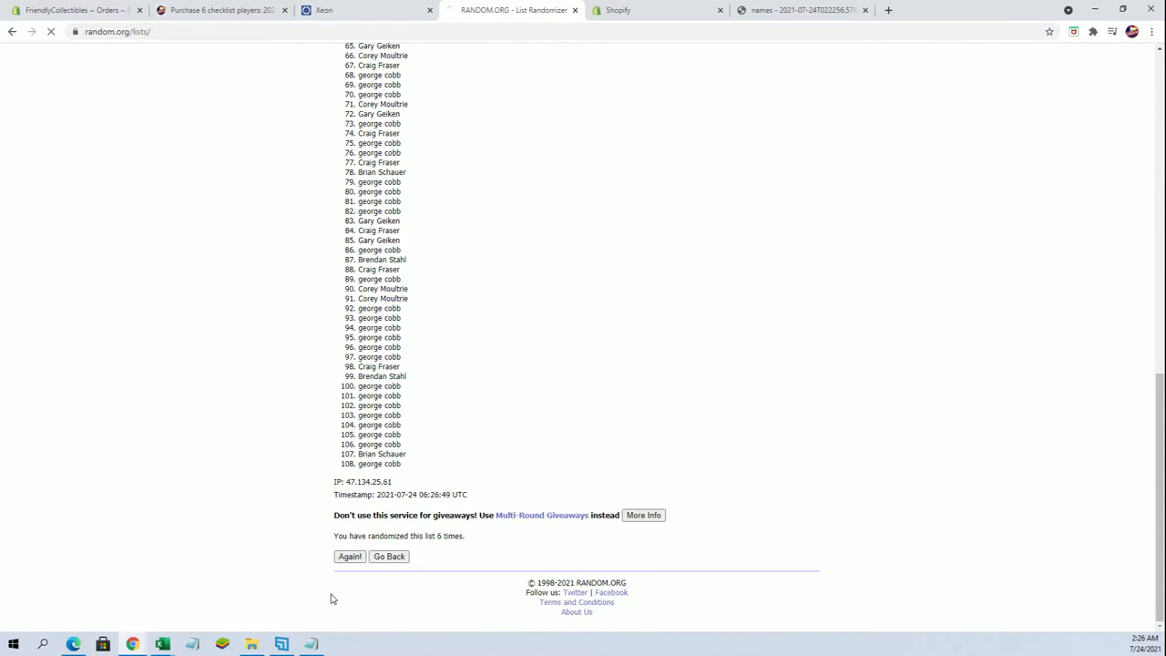
Step: Copy the full randomized owner list, items 1 to 108
{"action": "left_click_drag", "start_coordinate": [357, 185], "coordinate": [401, 466]}
{"action": "scroll", "coordinate": [412, 240], "scroll_direction": "down", "scroll_amount": 4}
{"action": "scroll", "coordinate": [409, 236], "scroll_direction": "down", "scroll_amount": 4}
{"action": "right_click", "coordinate": [407, 401]}
{"action": "left_click", "coordinate": [423, 385]}
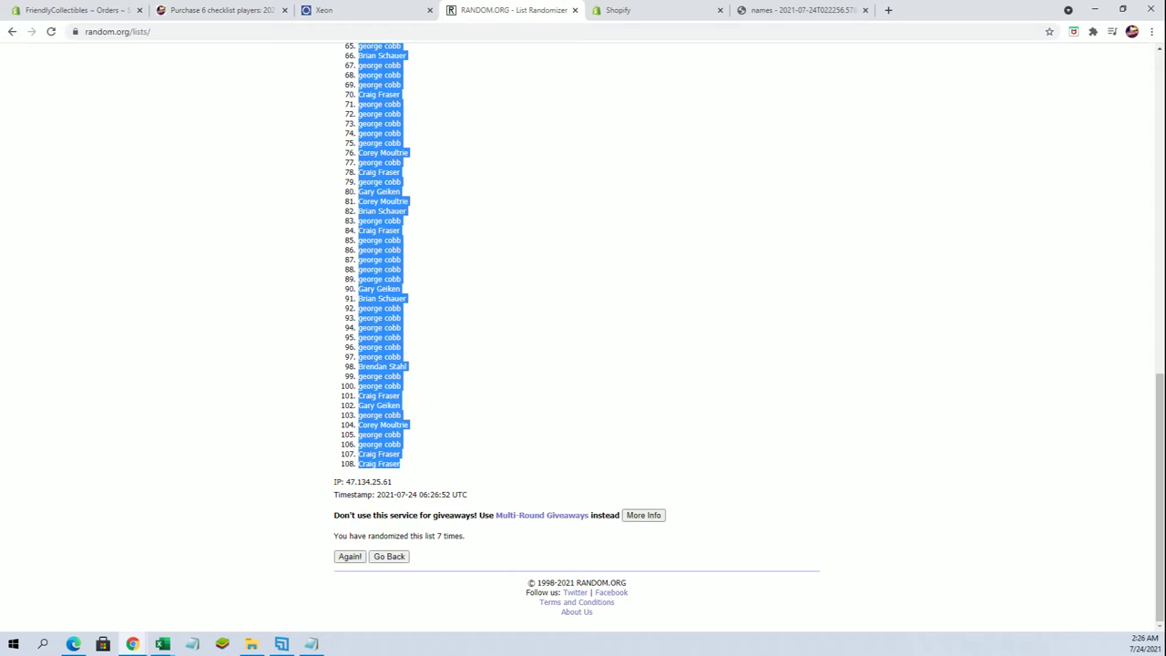
Step: Switch to the Excel workbook and paste the randomized owners as plain text under OWNERS, starting at A2
{"action": "key", "text": "alt+Tab"}
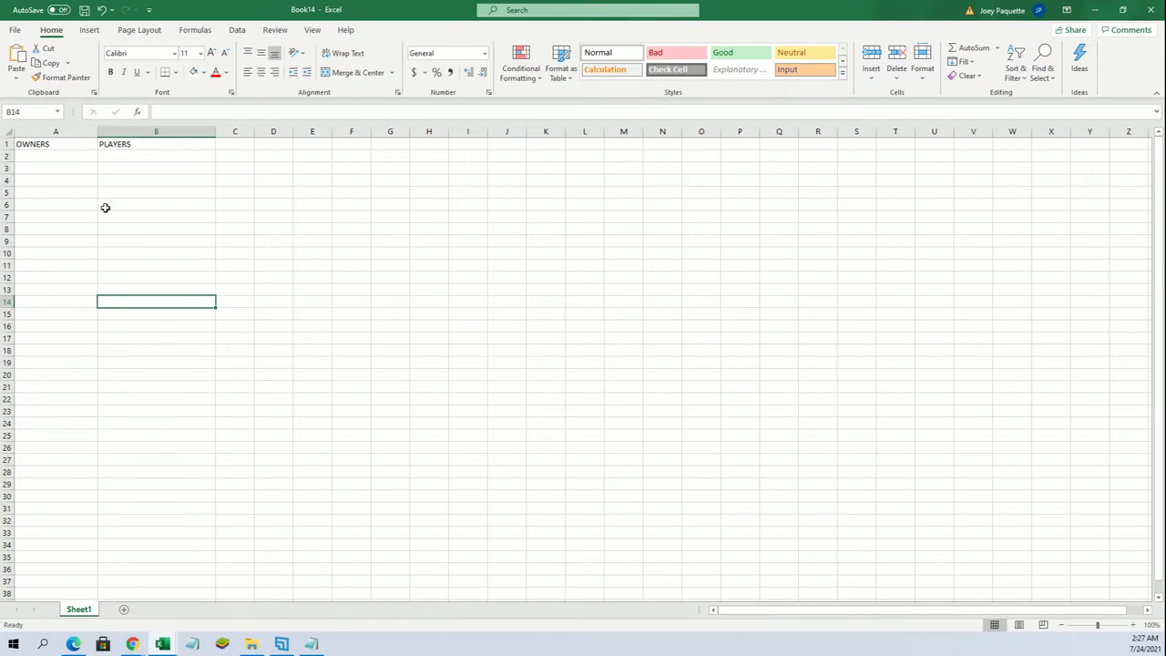
{"action": "left_click", "coordinate": [57, 155]}
{"action": "right_click", "coordinate": [59, 155]}
{"action": "left_click", "coordinate": [105, 236]}
{"action": "left_click", "coordinate": [41, 171]}
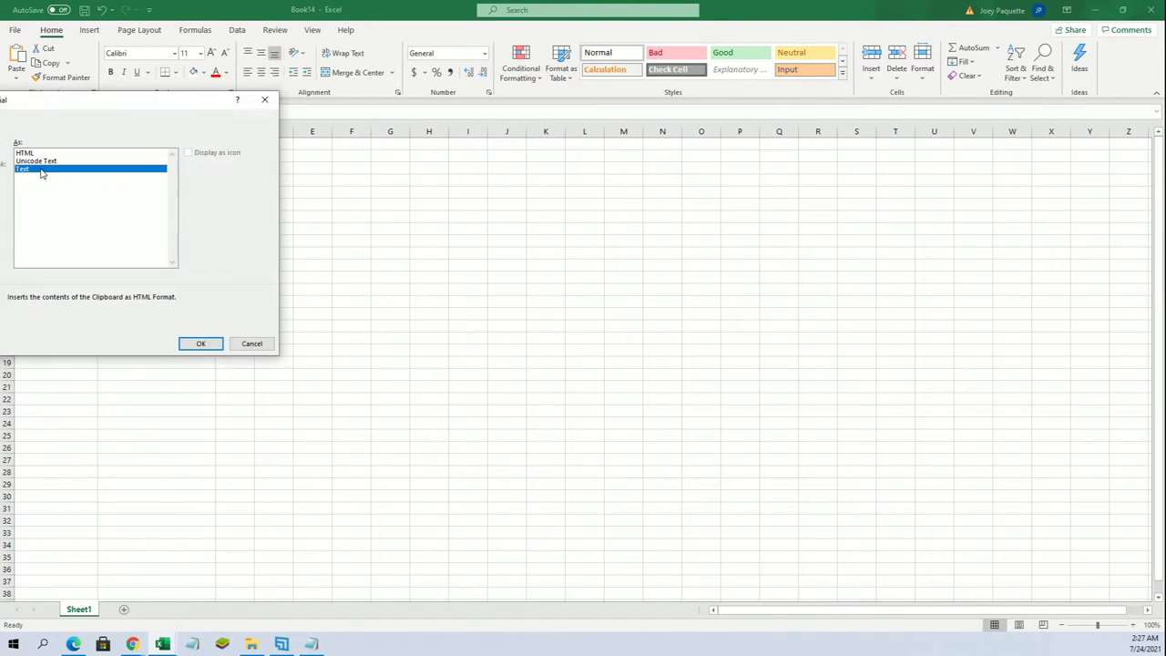
{"action": "left_click", "coordinate": [221, 339]}
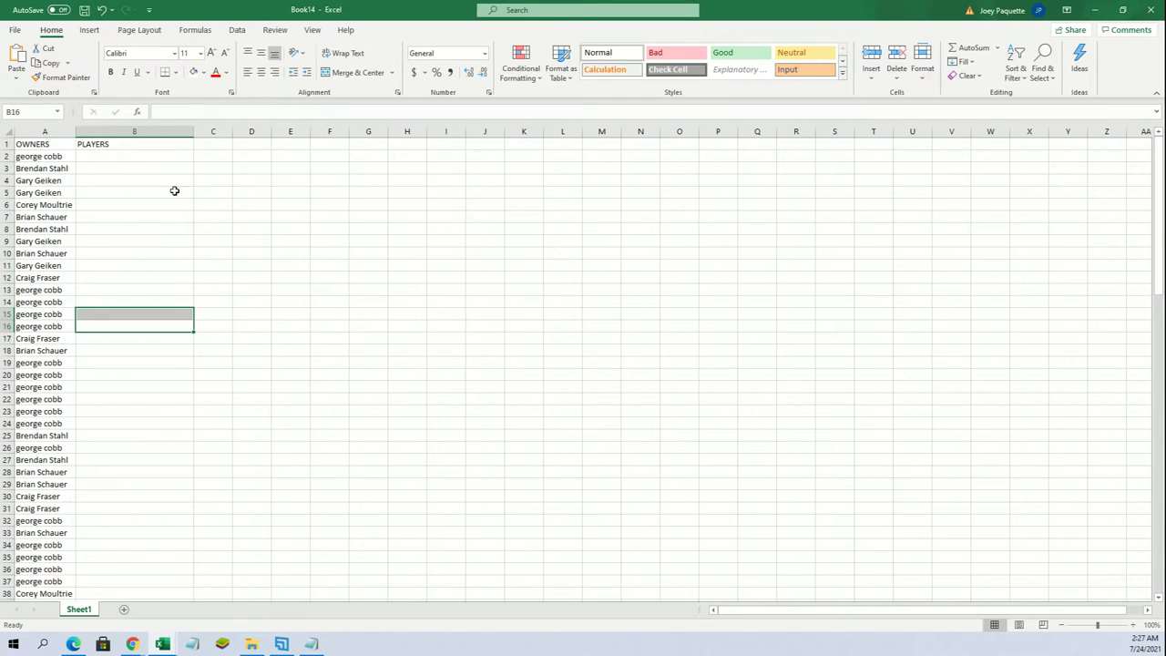
Step: Examine the pasted owner list down to its last row and select cell B2 under PLAYERS
{"action": "scroll", "coordinate": [190, 210], "scroll_direction": "down", "scroll_amount": 18}
{"action": "scroll", "coordinate": [189, 210], "scroll_direction": "down", "scroll_amount": 10}
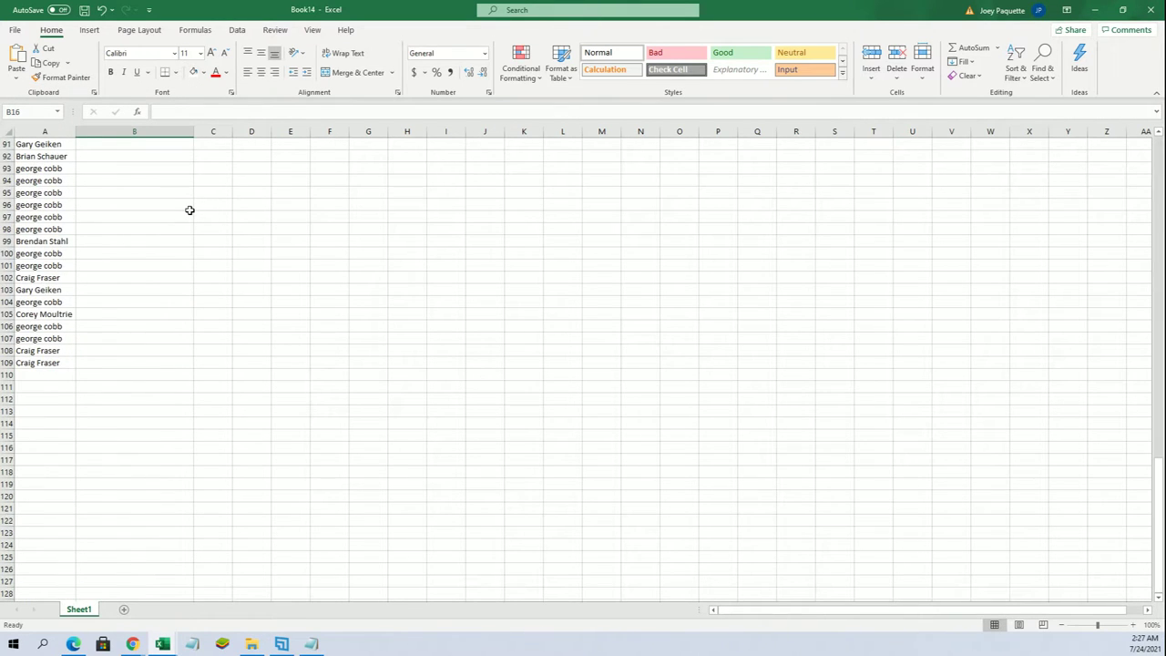
{"action": "scroll", "coordinate": [190, 210], "scroll_direction": "up", "scroll_amount": 14}
{"action": "scroll", "coordinate": [192, 216], "scroll_direction": "up", "scroll_amount": 14}
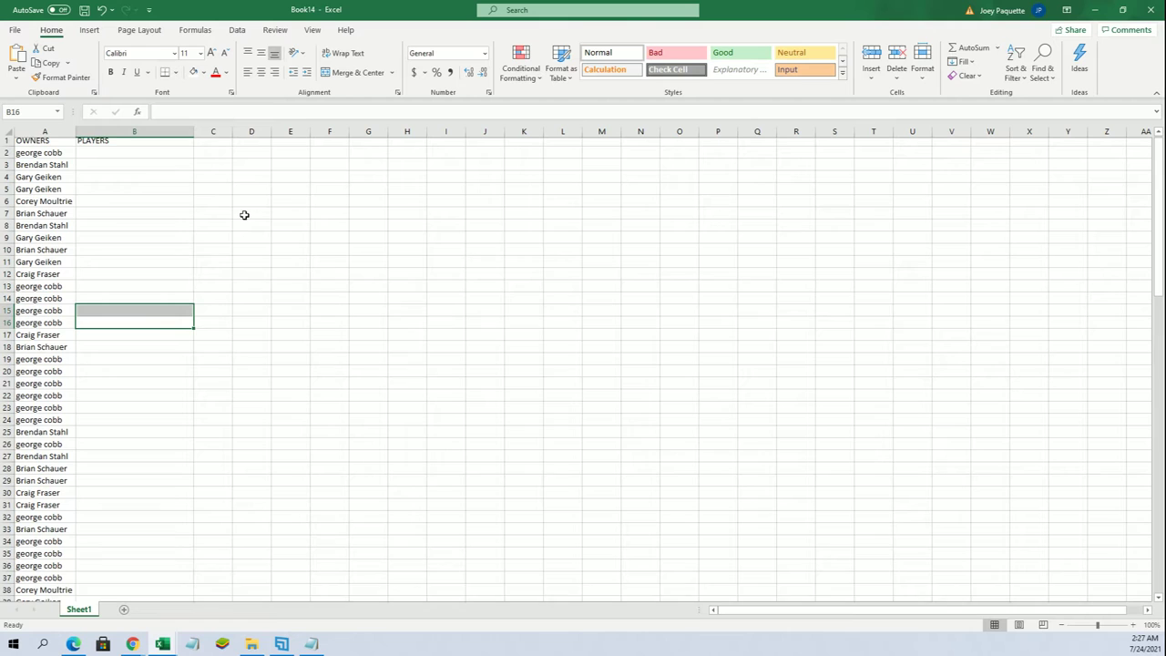
{"action": "left_click", "coordinate": [252, 258]}
{"action": "left_click", "coordinate": [289, 229]}
{"action": "left_click", "coordinate": [142, 156]}
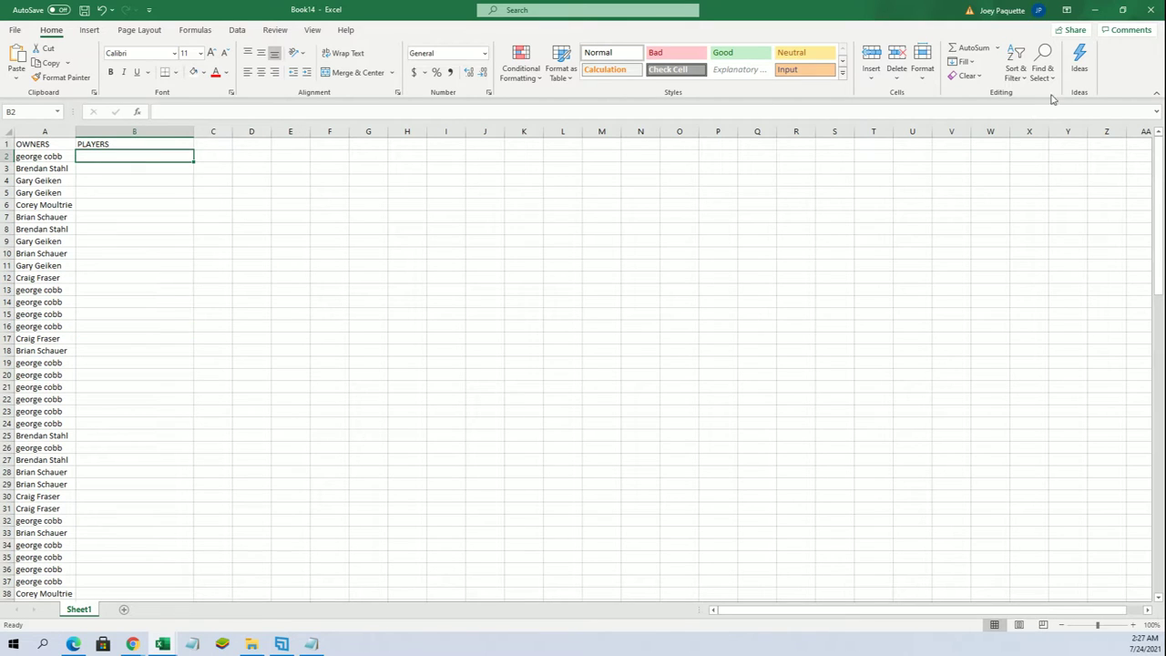
Step: Switch back to RANDOM.ORG in the browser and return to the blank List Randomizer form
{"action": "left_click", "coordinate": [1094, 10]}
{"action": "scroll", "coordinate": [572, 117], "scroll_direction": "up", "scroll_amount": 15}
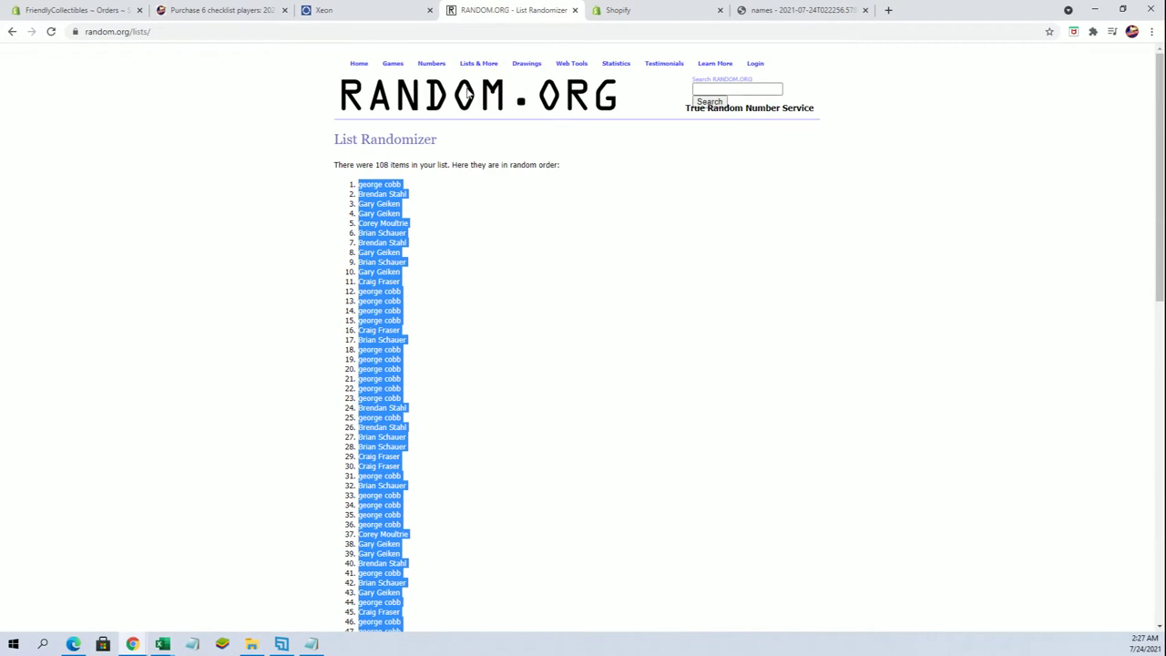
{"action": "left_click", "coordinate": [489, 80]}
Step: Copy all the player names below the owners in Notepad and paste them into the List Randomizer's item field
{"action": "key", "text": "alt+Tab"}
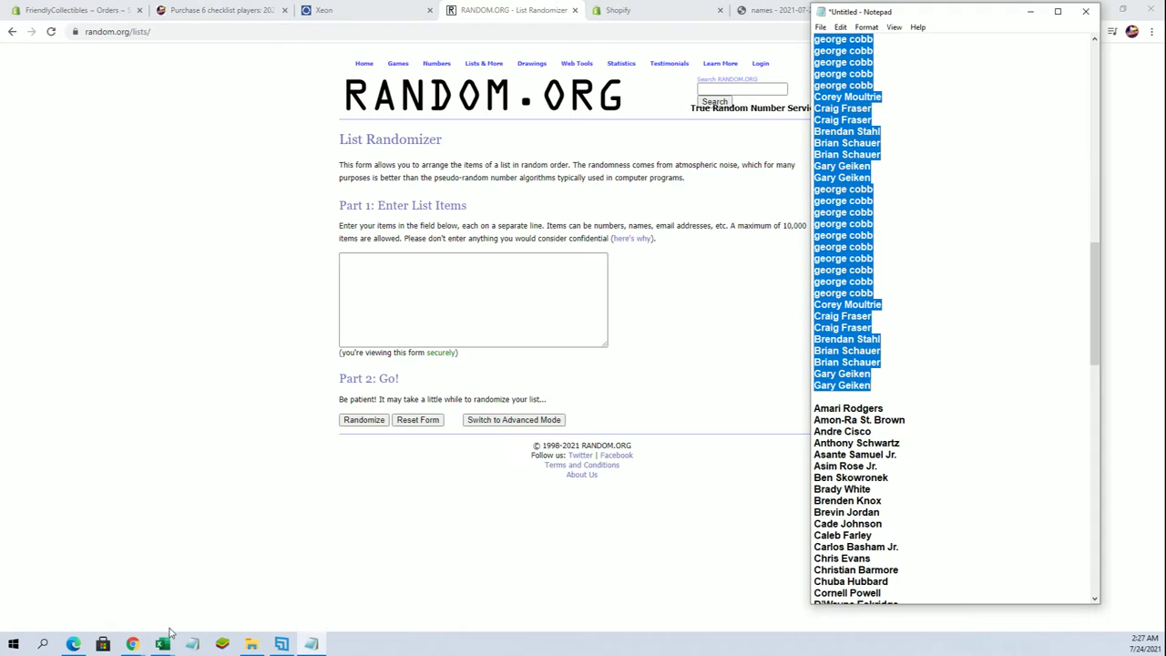
{"action": "scroll", "coordinate": [951, 422], "scroll_direction": "down", "scroll_amount": 5}
{"action": "left_click", "coordinate": [947, 386]}
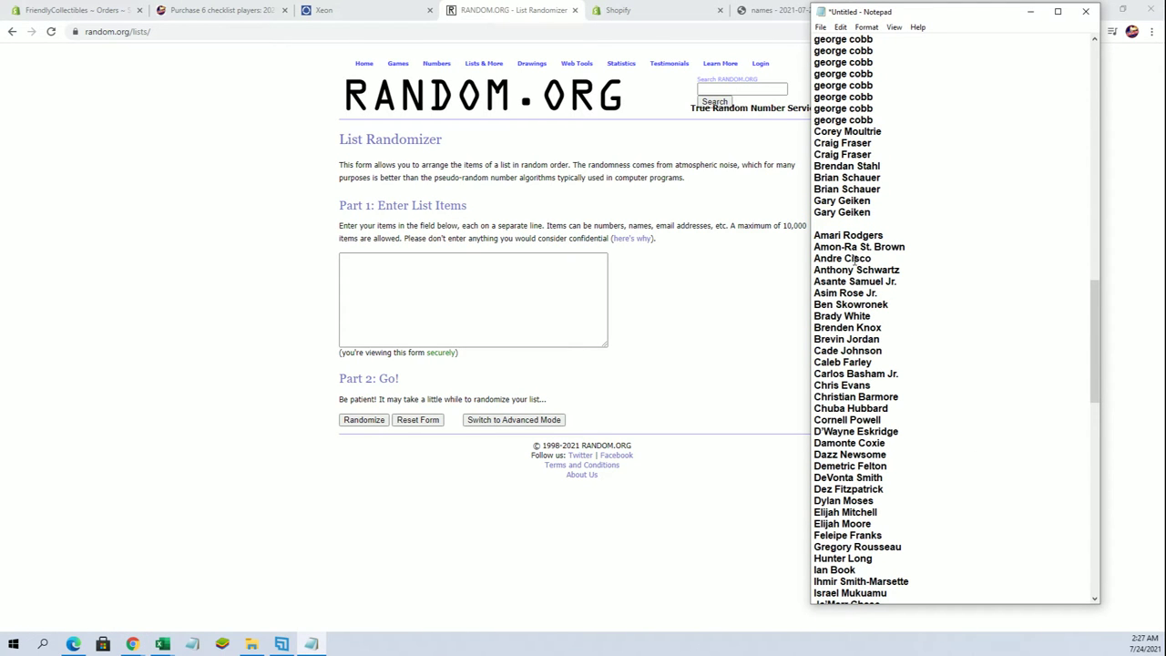
{"action": "left_click_drag", "start_coordinate": [813, 235], "coordinate": [982, 588]}
{"action": "right_click", "coordinate": [899, 290]}
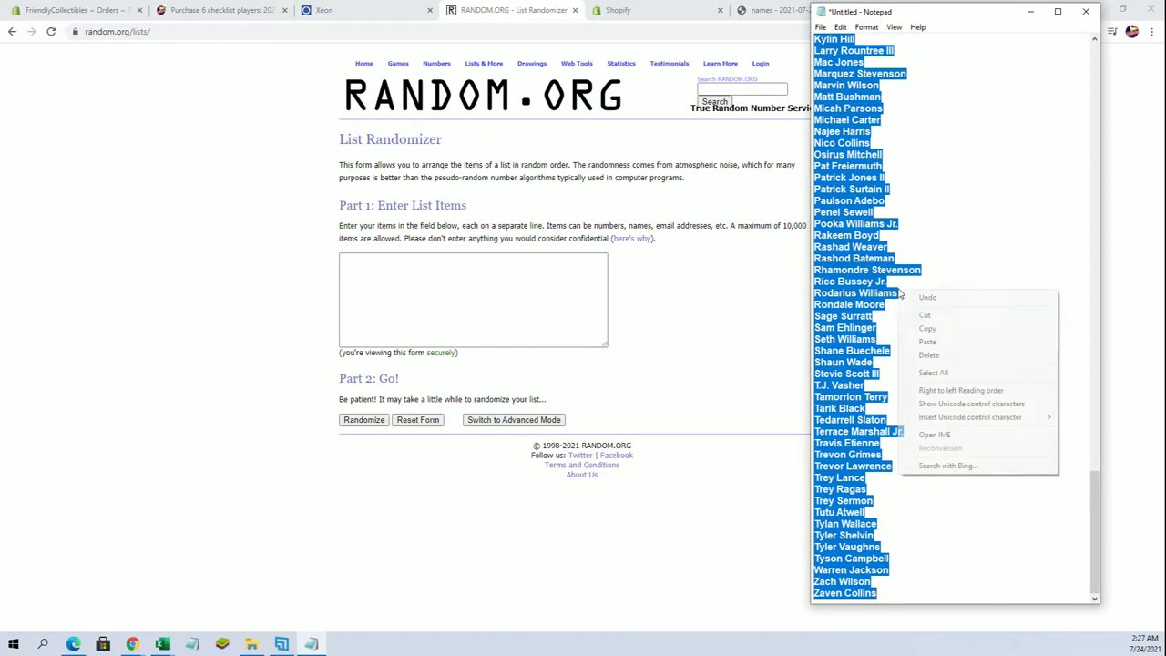
{"action": "left_click", "coordinate": [943, 326]}
{"action": "left_click", "coordinate": [529, 295]}
{"action": "right_click", "coordinate": [529, 300]}
{"action": "left_click", "coordinate": [561, 395]}
Step: Randomize the player list seven times in a row
{"action": "left_click", "coordinate": [369, 418]}
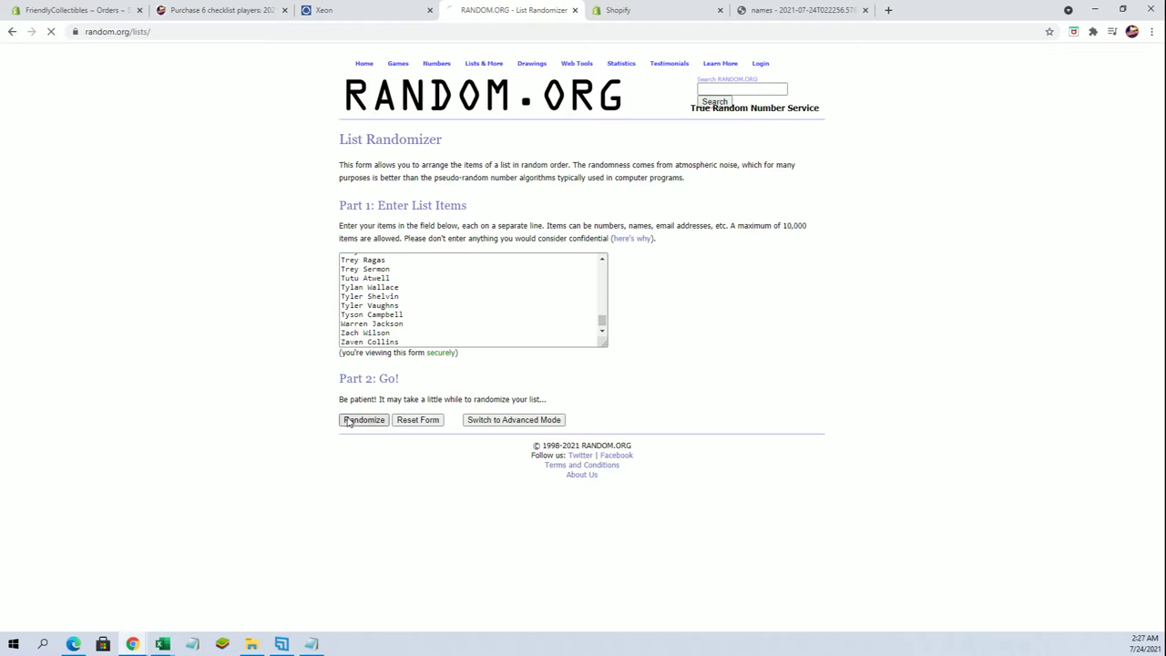
{"action": "scroll", "coordinate": [327, 310], "scroll_direction": "down", "scroll_amount": 2}
{"action": "scroll", "coordinate": [341, 312], "scroll_direction": "down", "scroll_amount": 5}
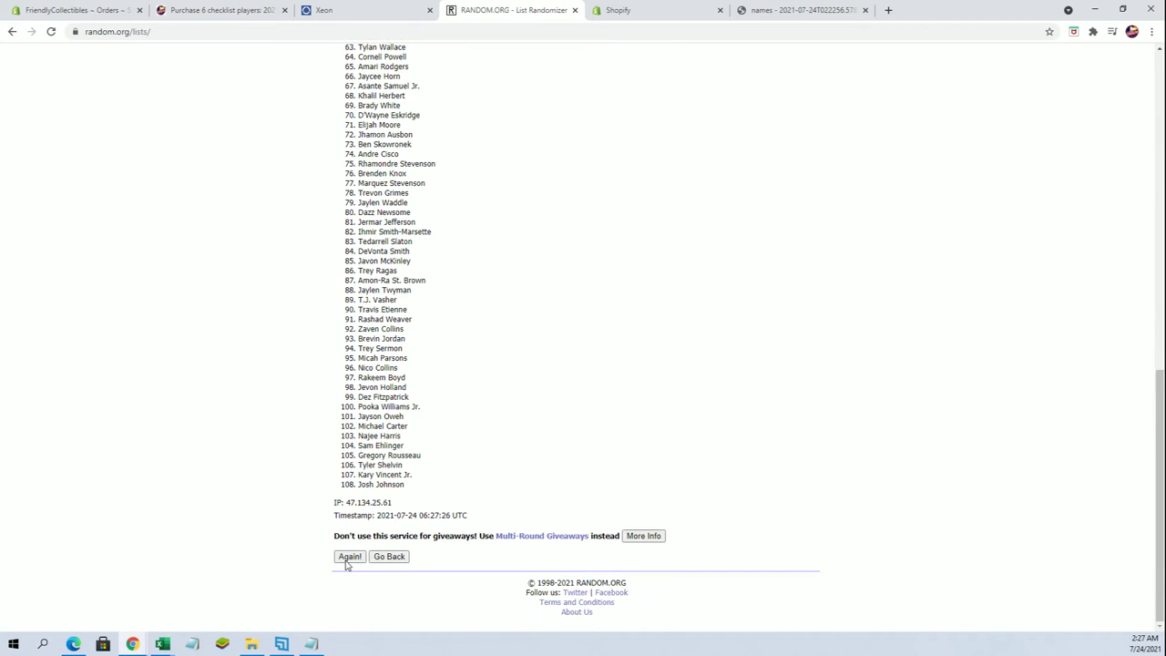
{"action": "left_click", "coordinate": [349, 556]}
{"action": "scroll", "coordinate": [346, 528], "scroll_direction": "down", "scroll_amount": 5}
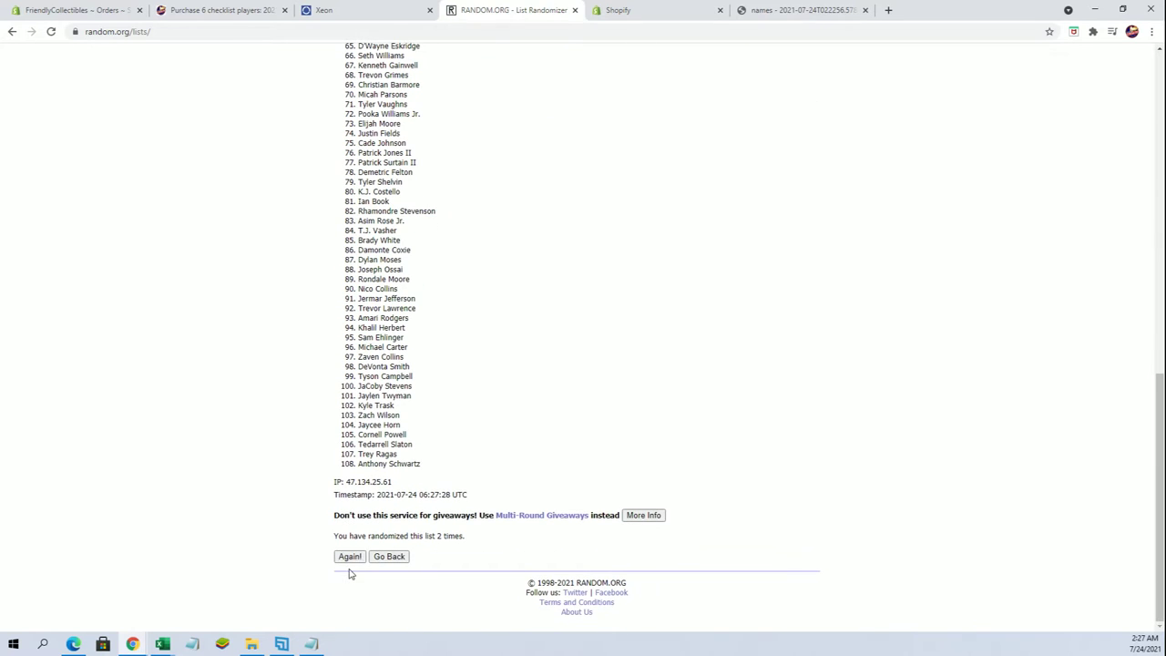
{"action": "left_click", "coordinate": [349, 556]}
{"action": "scroll", "coordinate": [342, 510], "scroll_direction": "down", "scroll_amount": 5}
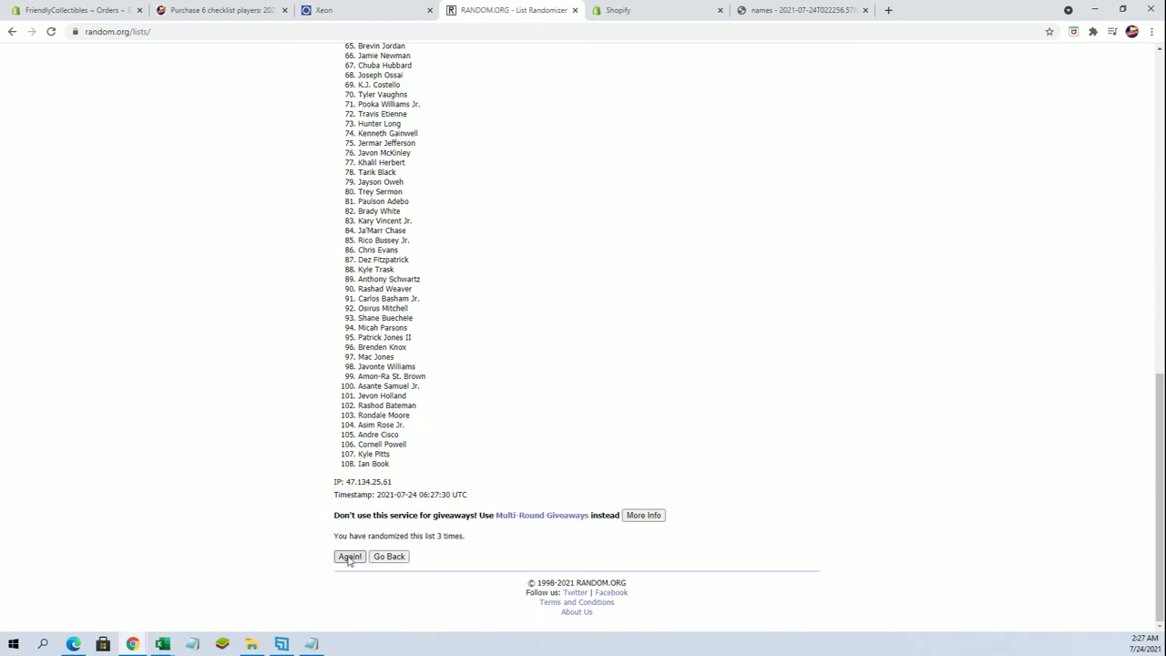
{"action": "left_click", "coordinate": [348, 556]}
{"action": "scroll", "coordinate": [364, 501], "scroll_direction": "down", "scroll_amount": 5}
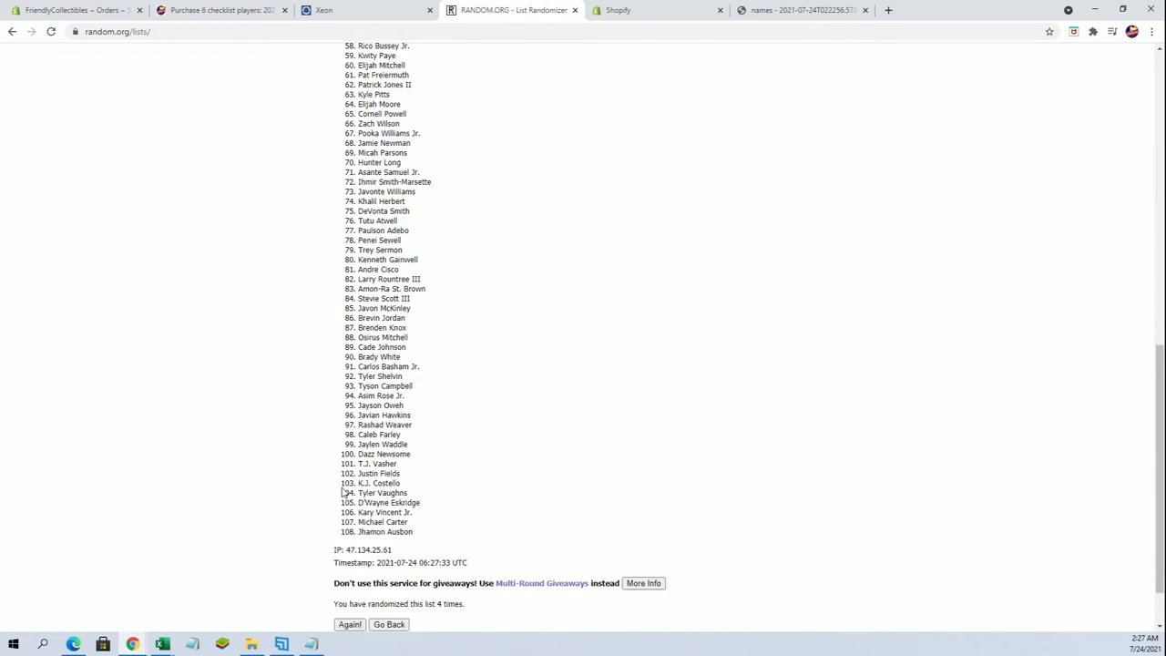
{"action": "left_click", "coordinate": [348, 557]}
{"action": "scroll", "coordinate": [346, 547], "scroll_direction": "down", "scroll_amount": 5}
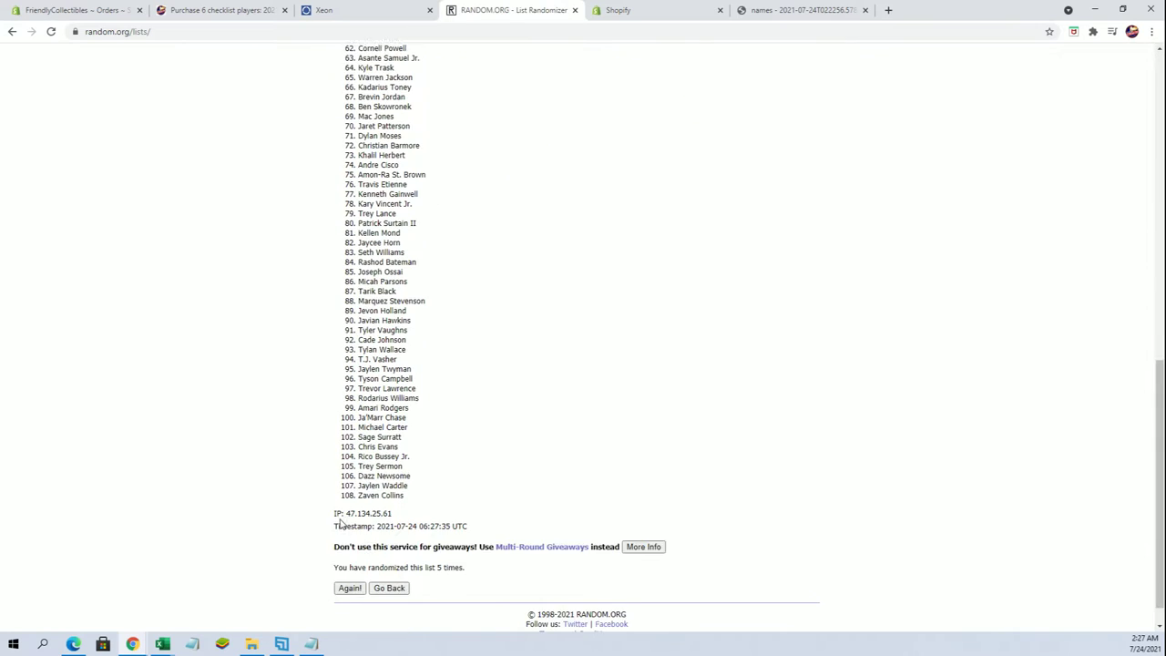
{"action": "left_click", "coordinate": [344, 556]}
{"action": "scroll", "coordinate": [346, 546], "scroll_direction": "down", "scroll_amount": 5}
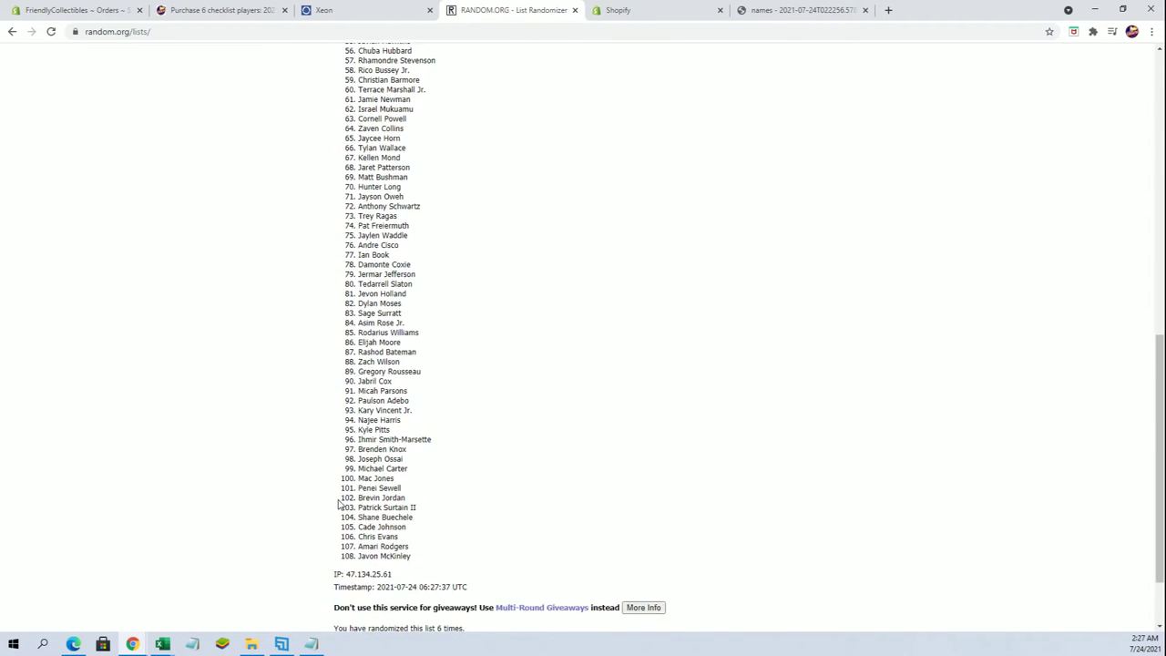
{"action": "left_click", "coordinate": [347, 557]}
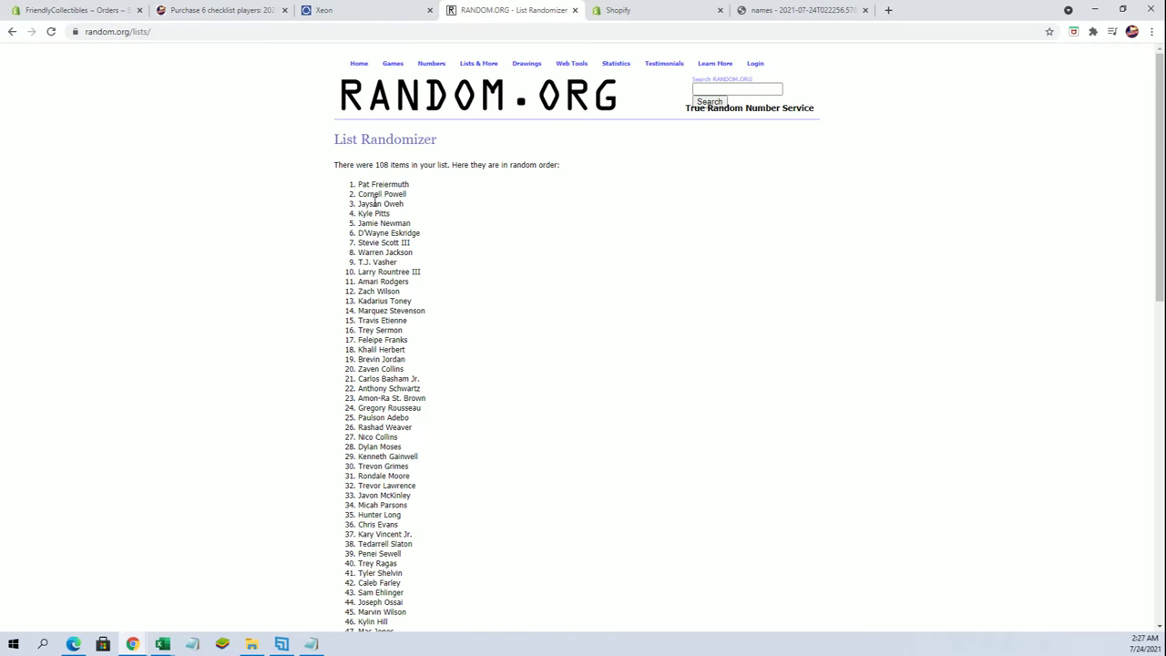
Step: Copy the full randomized player list, items 1 to 108, and switch to the Excel workbook
{"action": "left_click_drag", "start_coordinate": [355, 189], "coordinate": [432, 461]}
{"action": "right_click", "coordinate": [422, 335]}
{"action": "left_click", "coordinate": [437, 344]}
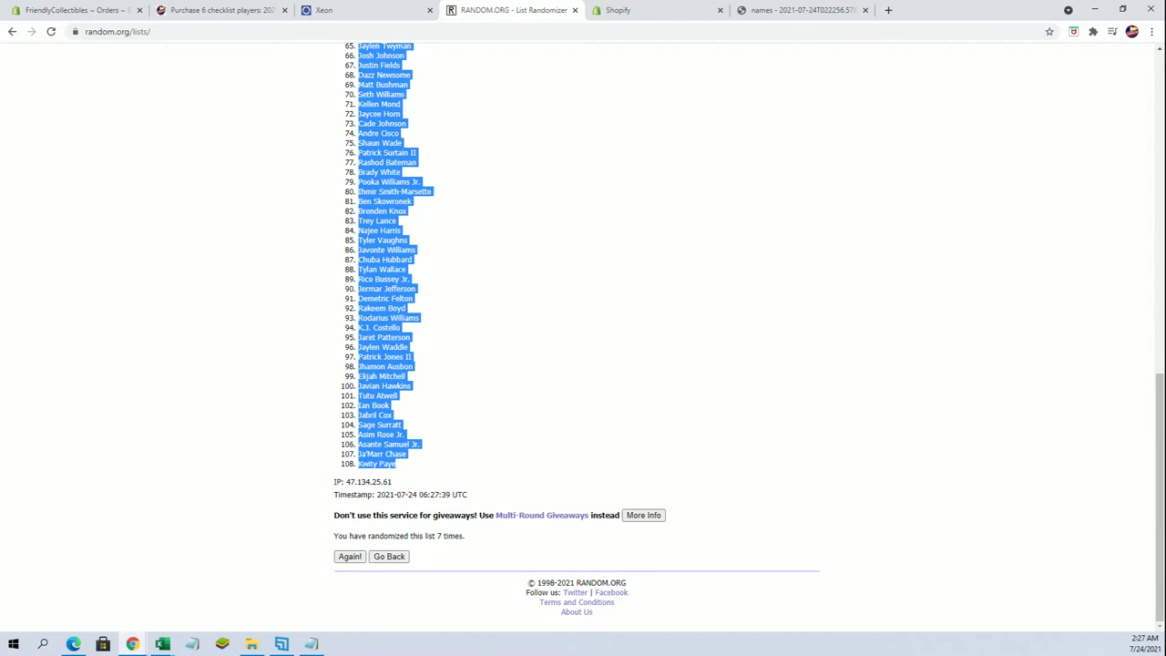
{"action": "key", "text": "alt+Tab"}
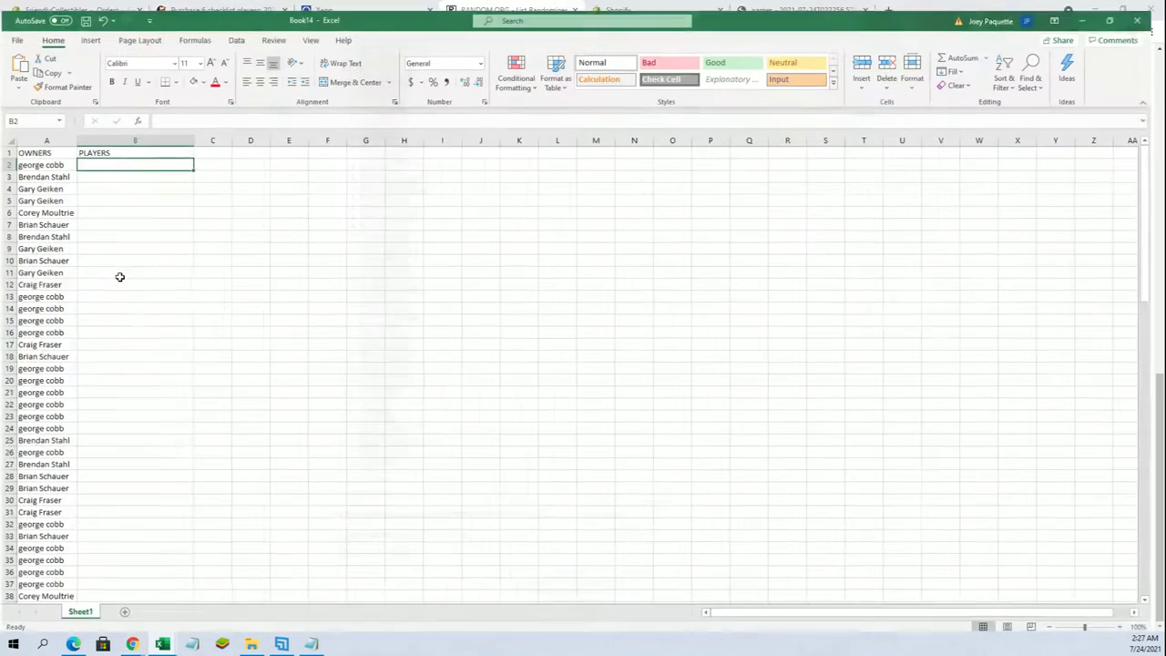
Step: Try a regular paste of the player list starting at B2, and undo it
{"action": "left_click", "coordinate": [117, 265]}
{"action": "right_click", "coordinate": [130, 156]}
{"action": "left_click", "coordinate": [176, 224]}
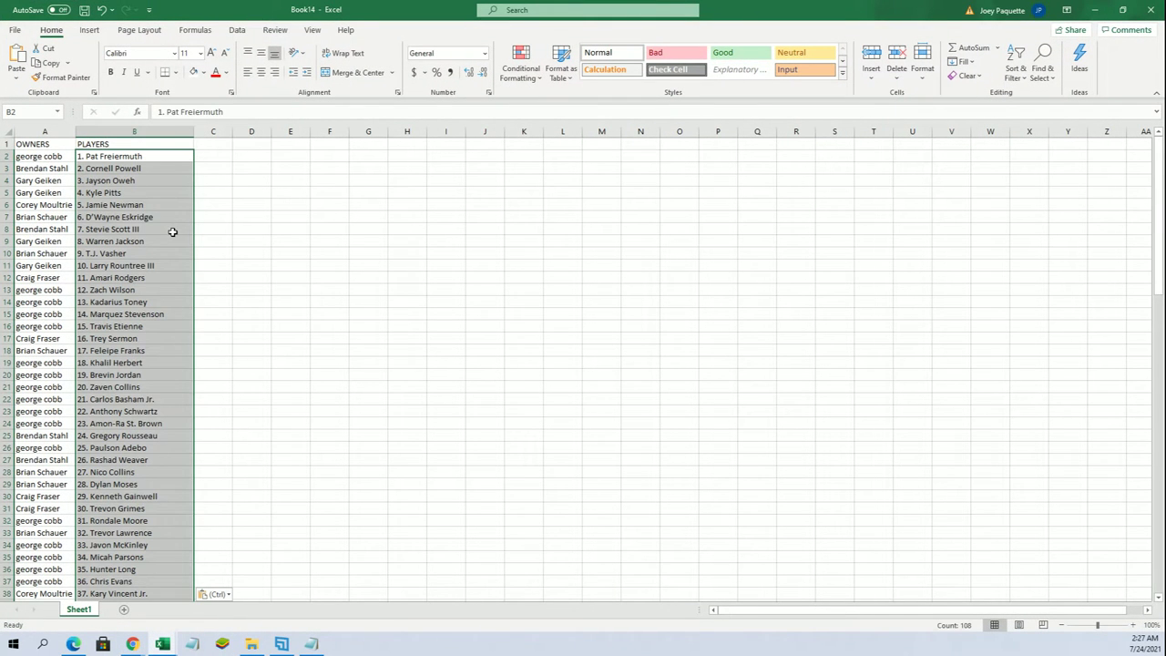
{"action": "left_click", "coordinate": [101, 10]}
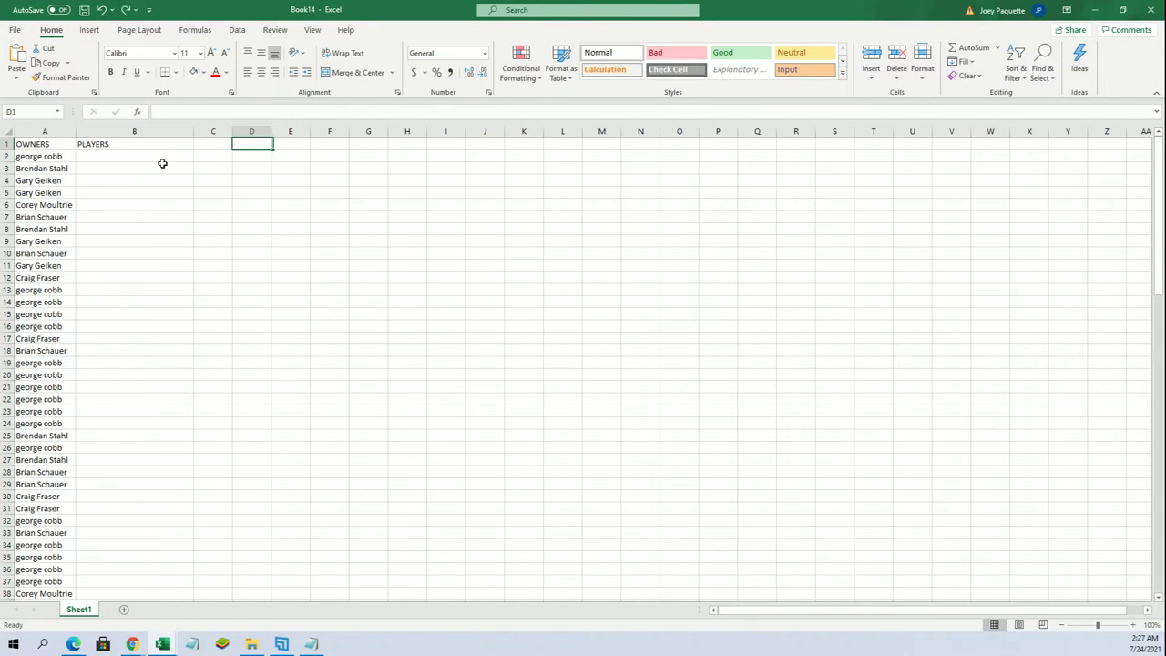
Step: Paste the randomized players as plain text under PLAYERS, starting at B2
{"action": "left_click", "coordinate": [122, 157]}
{"action": "right_click", "coordinate": [122, 156]}
{"action": "left_click", "coordinate": [164, 237]}
{"action": "left_click", "coordinate": [100, 165]}
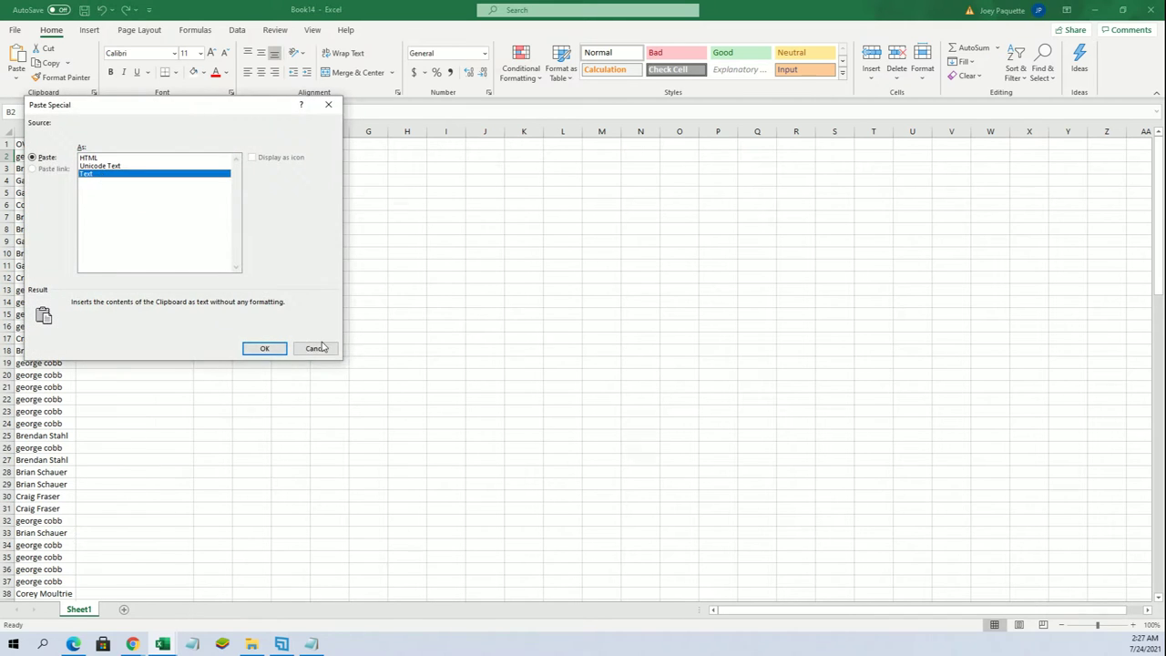
{"action": "left_click", "coordinate": [264, 348]}
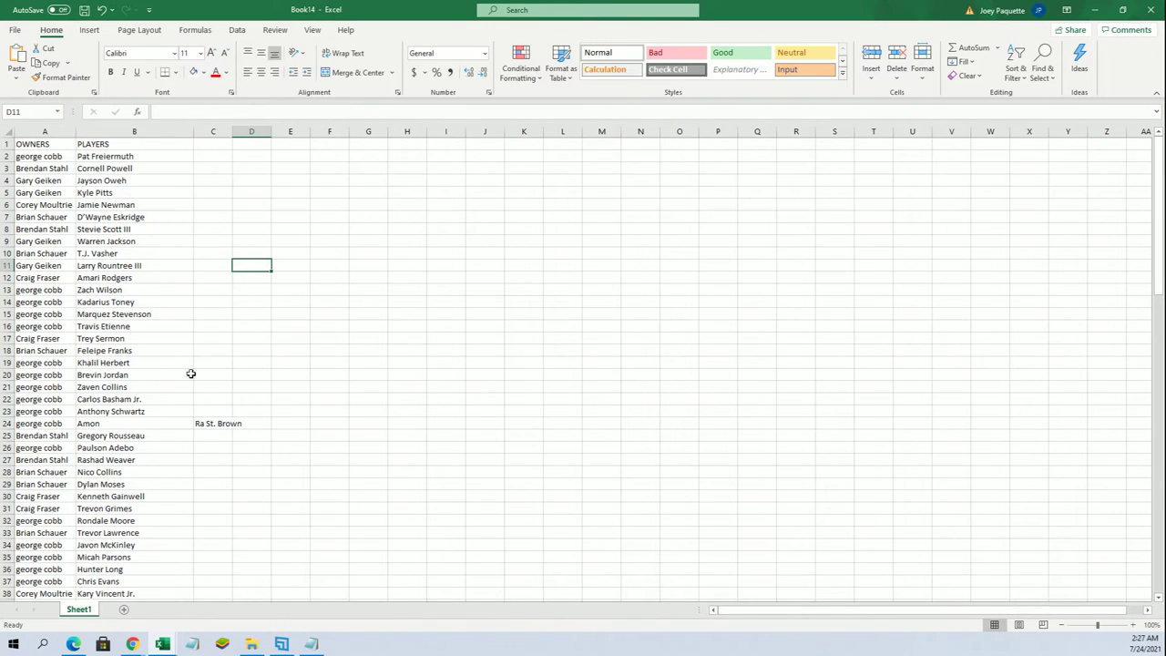
Step: Complete the split player name in B24 as "Amon Ra St. Brown" and clear the leftover "Ra St. Brown" from C24
{"action": "left_click_drag", "start_coordinate": [232, 131], "coordinate": [260, 131]}
{"action": "double_click", "coordinate": [254, 423]}
{"action": "left_click_drag", "start_coordinate": [255, 422], "coordinate": [195, 423]}
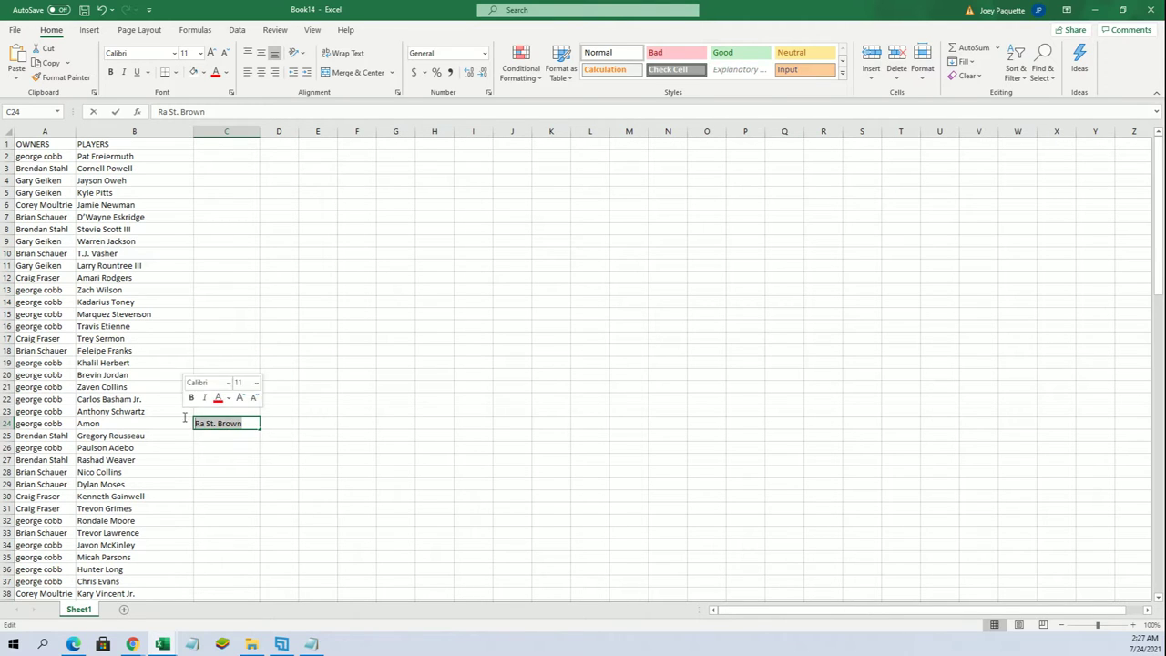
{"action": "right_click", "coordinate": [211, 423]}
{"action": "left_click", "coordinate": [246, 445]}
{"action": "left_click", "coordinate": [170, 419]}
{"action": "double_click", "coordinate": [170, 420]}
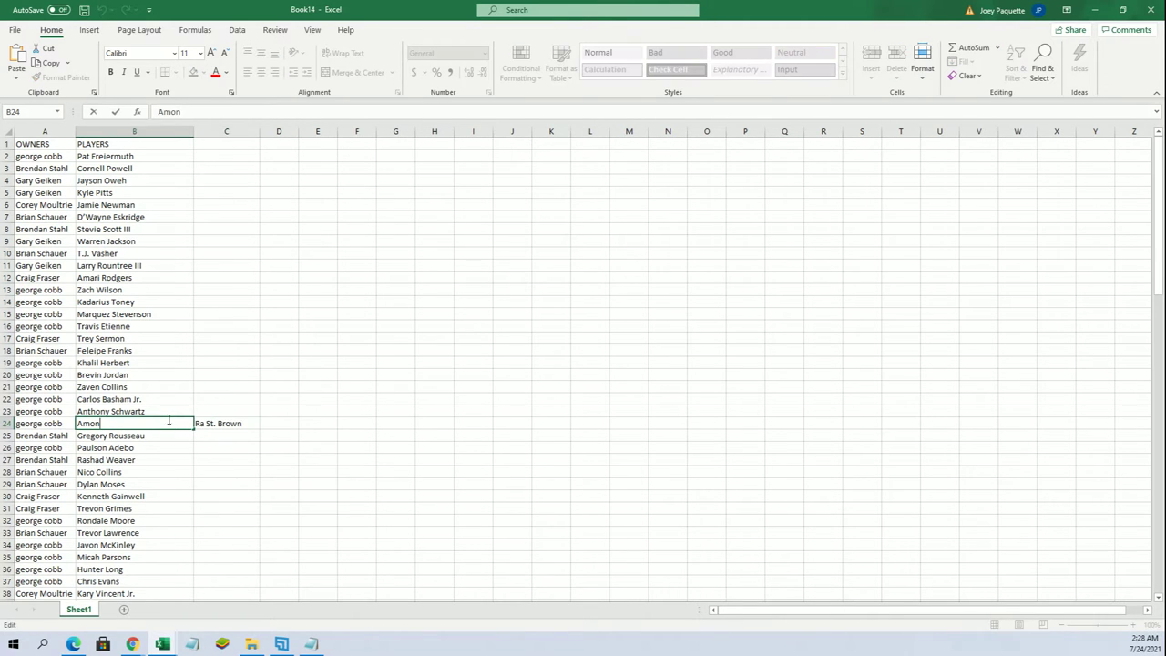
{"action": "key", "text": "ctrl+v"}
{"action": "left_click", "coordinate": [243, 420]}
{"action": "key", "text": "Delete"}
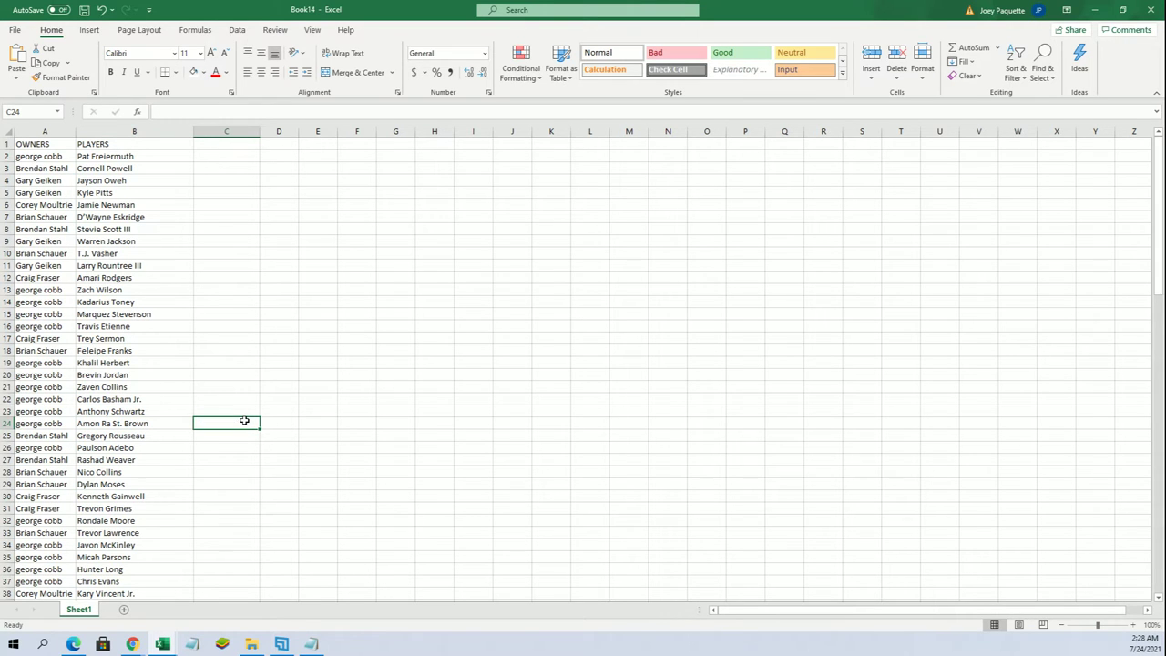
Step: Narrow column B, and format columns A and B in bold with all borders
{"action": "left_click", "coordinate": [278, 386]}
{"action": "left_click_drag", "start_coordinate": [194, 135], "coordinate": [151, 135]}
{"action": "left_click", "coordinate": [61, 133]}
{"action": "left_click_drag", "start_coordinate": [61, 133], "coordinate": [125, 133]}
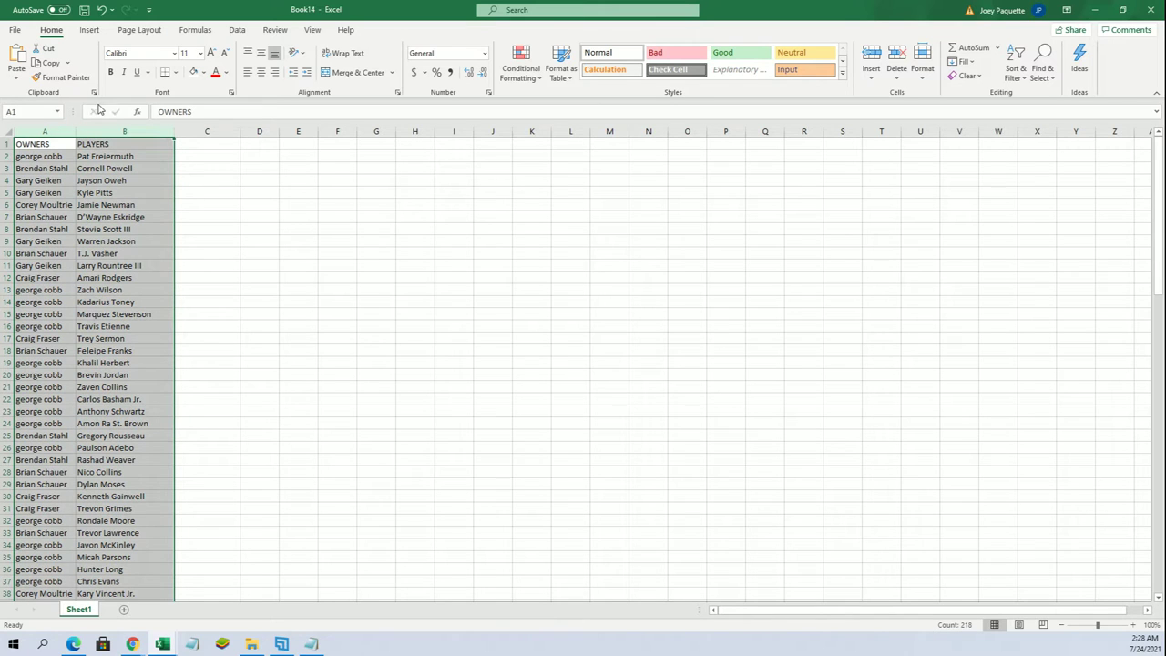
{"action": "left_click", "coordinate": [107, 77]}
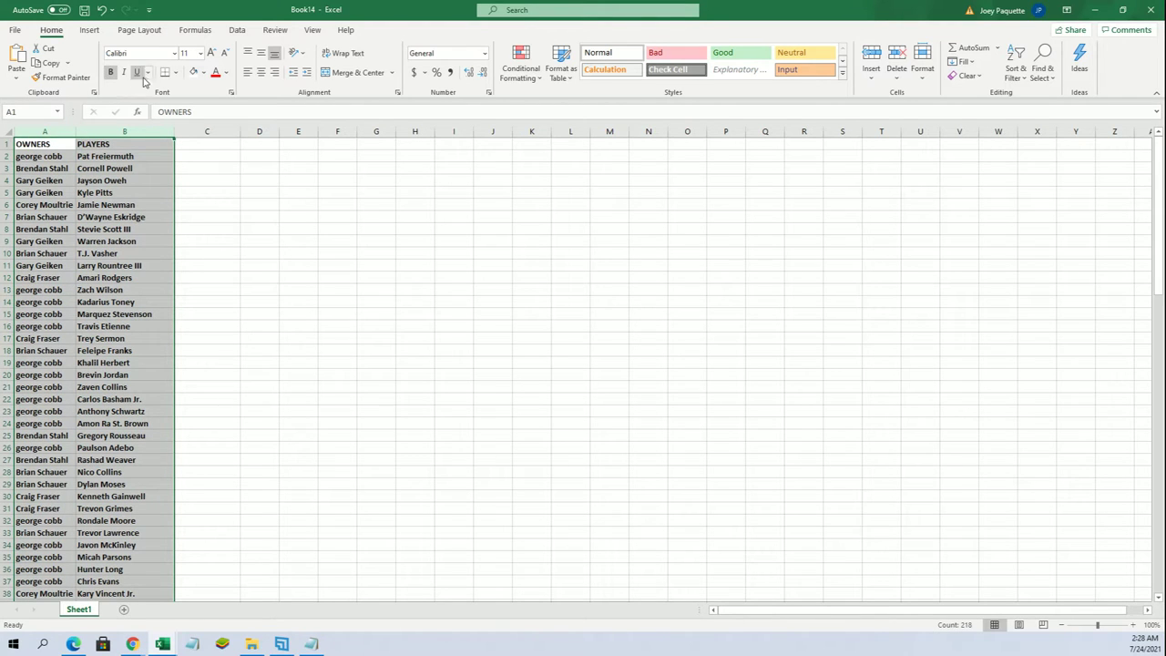
{"action": "left_click", "coordinate": [175, 72]}
{"action": "left_click", "coordinate": [224, 194]}
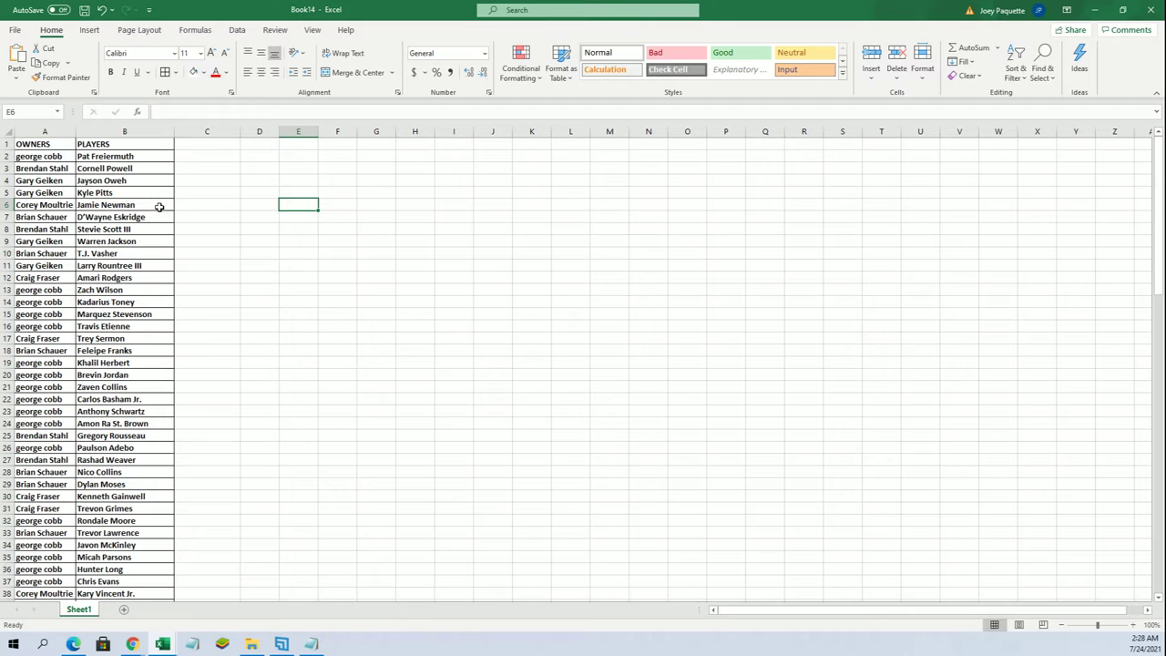
Step: Enlarge the sheet to 400% zoom and narrow the PLAYERS column closer to its longest names
{"action": "left_click", "coordinate": [68, 156]}
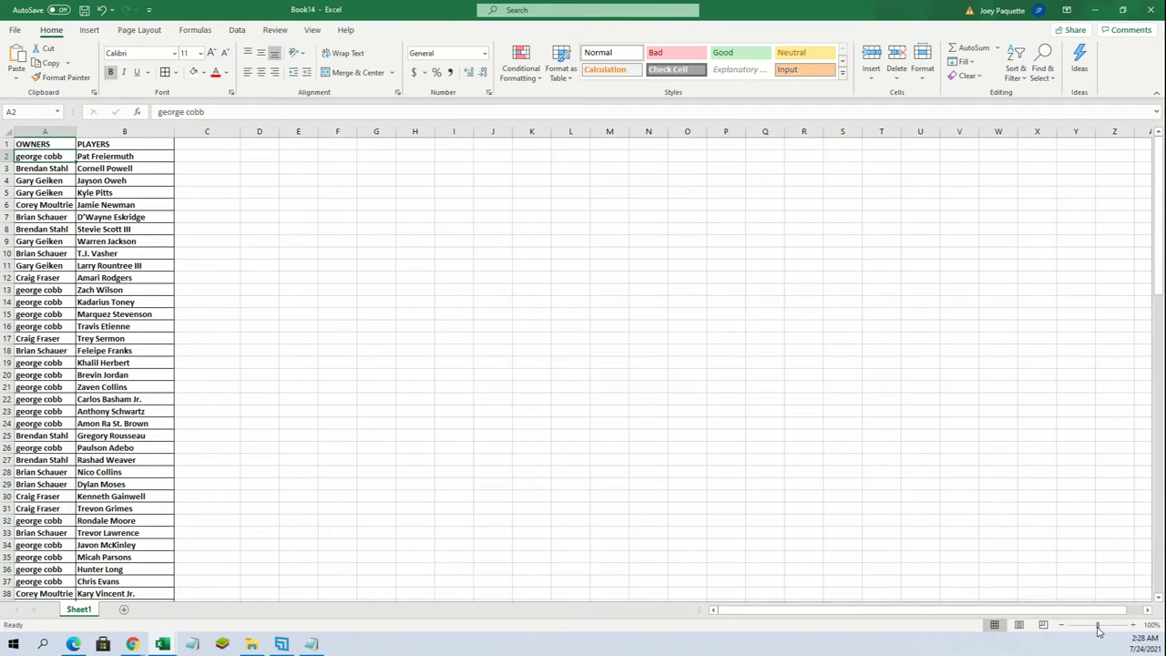
{"action": "left_click_drag", "start_coordinate": [1098, 628], "coordinate": [1126, 624]}
{"action": "scroll", "coordinate": [960, 364], "scroll_direction": "up", "scroll_amount": 1}
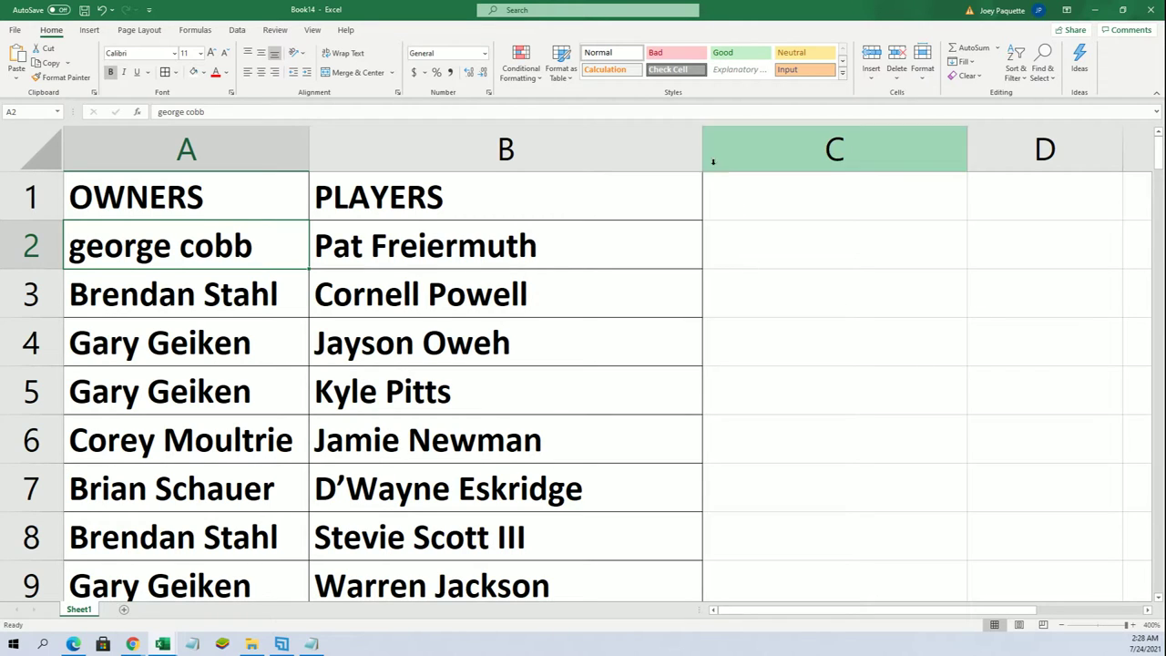
{"action": "left_click_drag", "start_coordinate": [702, 150], "coordinate": [637, 151]}
{"action": "left_click", "coordinate": [692, 195]}
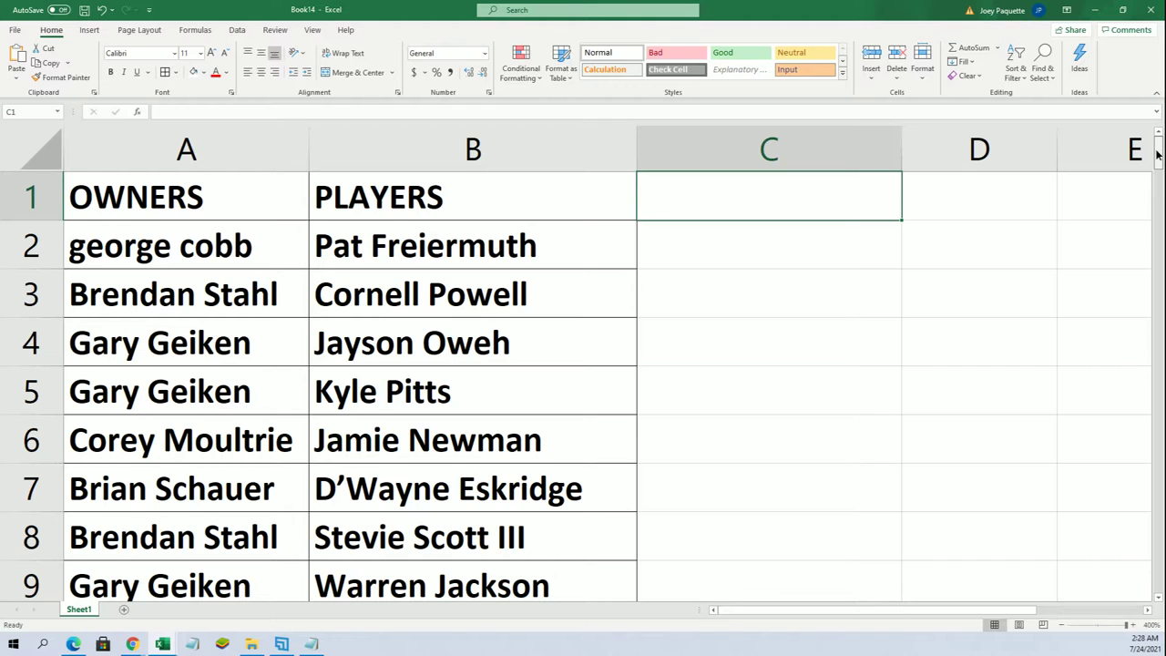
Step: Review the owner and player pairings through the end of the list, and check them again at 124% zoom
{"action": "left_click_drag", "start_coordinate": [1156, 154], "coordinate": [1157, 181]}
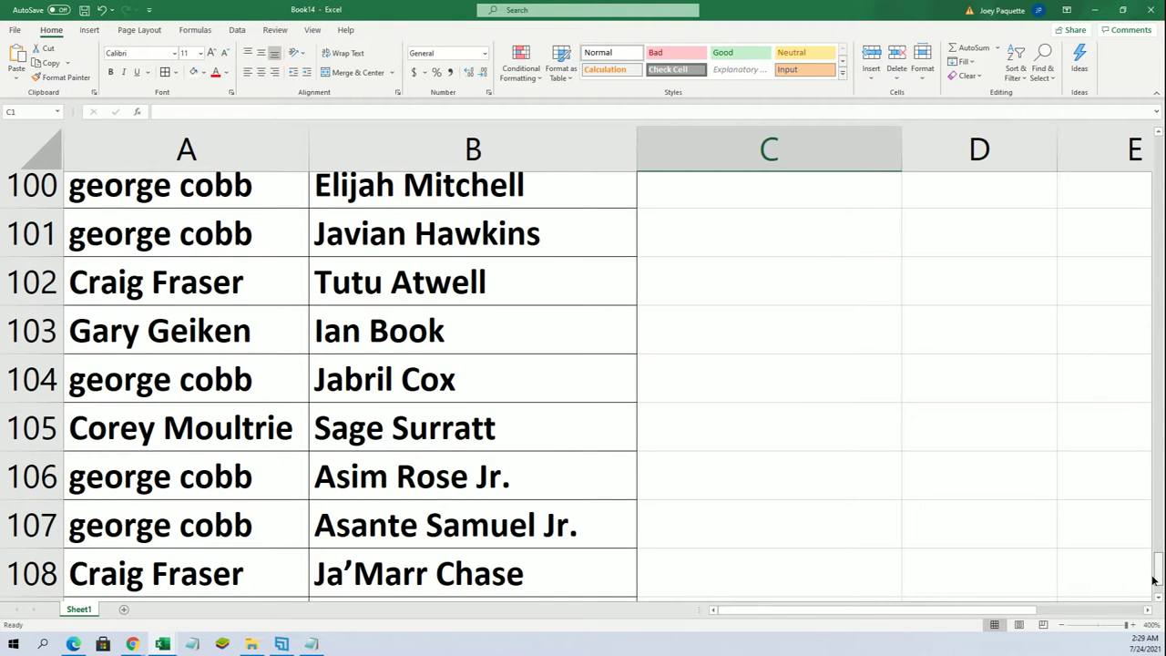
{"action": "left_click_drag", "start_coordinate": [1152, 569], "coordinate": [1150, 530]}
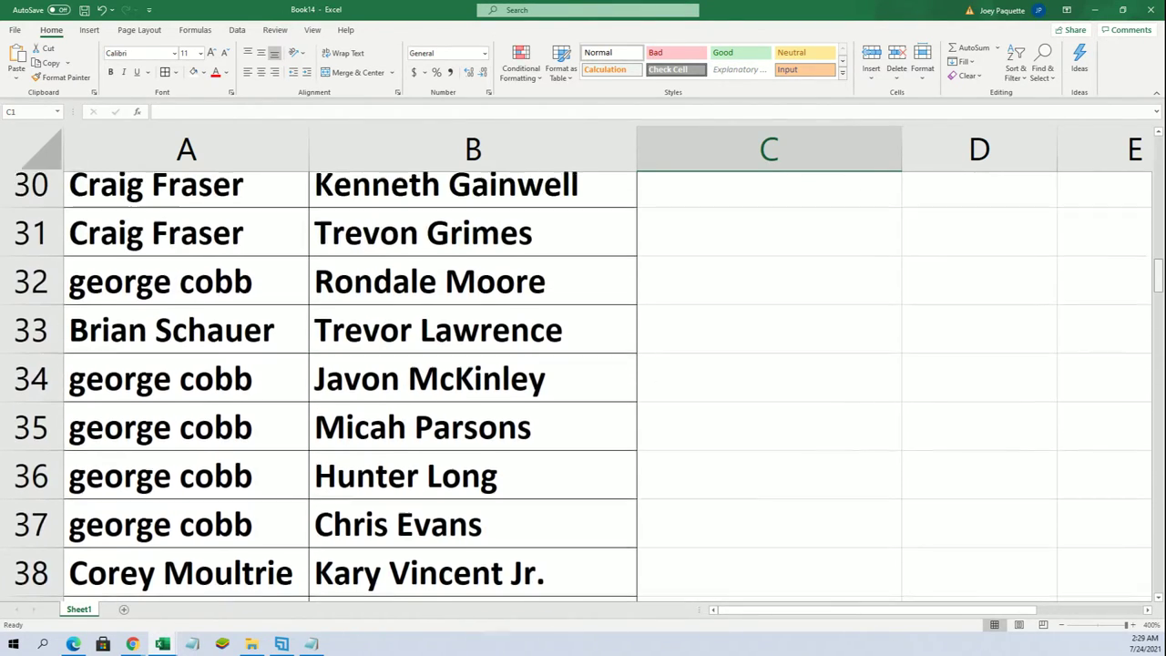
{"action": "scroll", "coordinate": [583, 383], "scroll_direction": "up", "scroll_amount": 5}
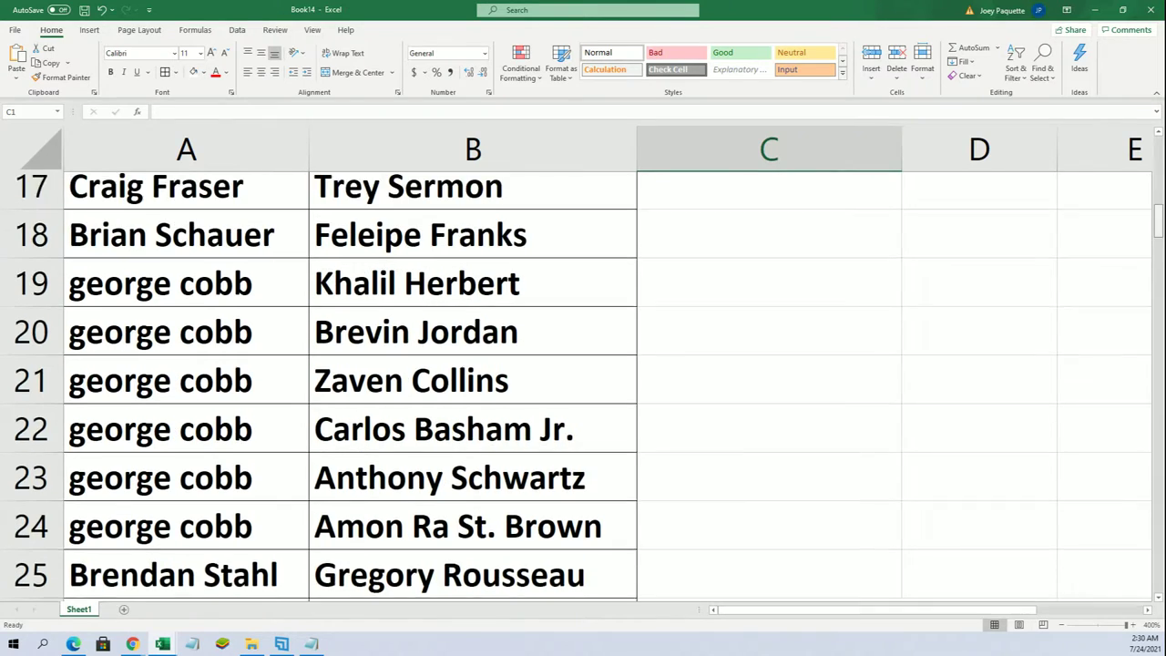
{"action": "scroll", "coordinate": [583, 383], "scroll_direction": "up", "scroll_amount": 5}
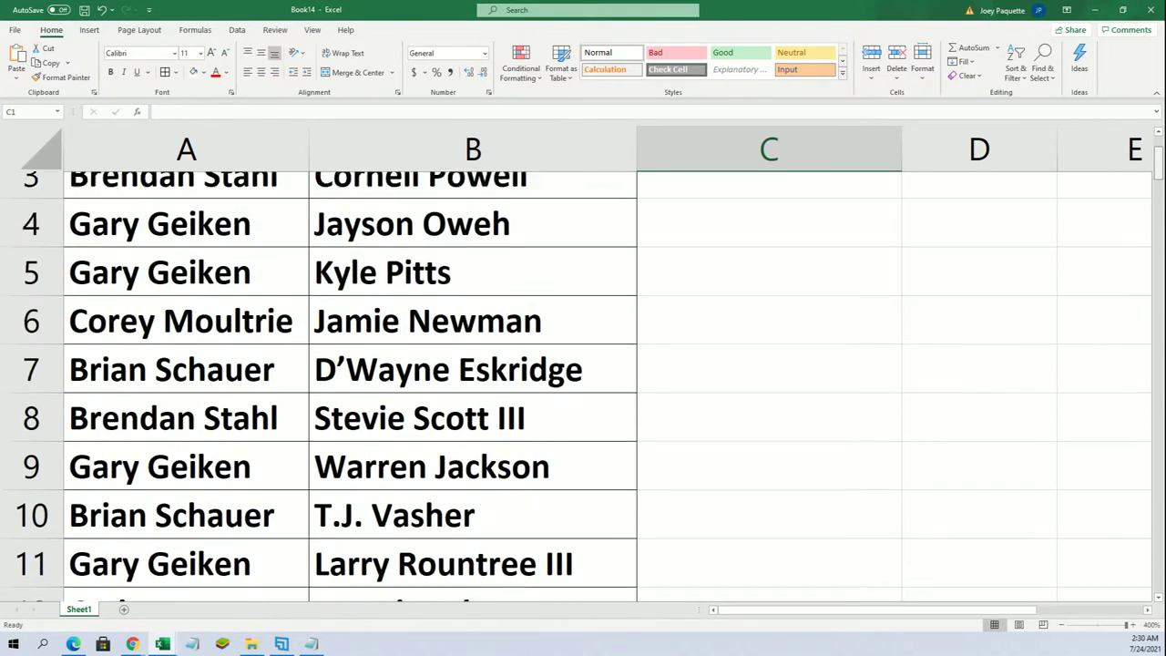
{"action": "scroll", "coordinate": [583, 382], "scroll_direction": "up", "scroll_amount": 1}
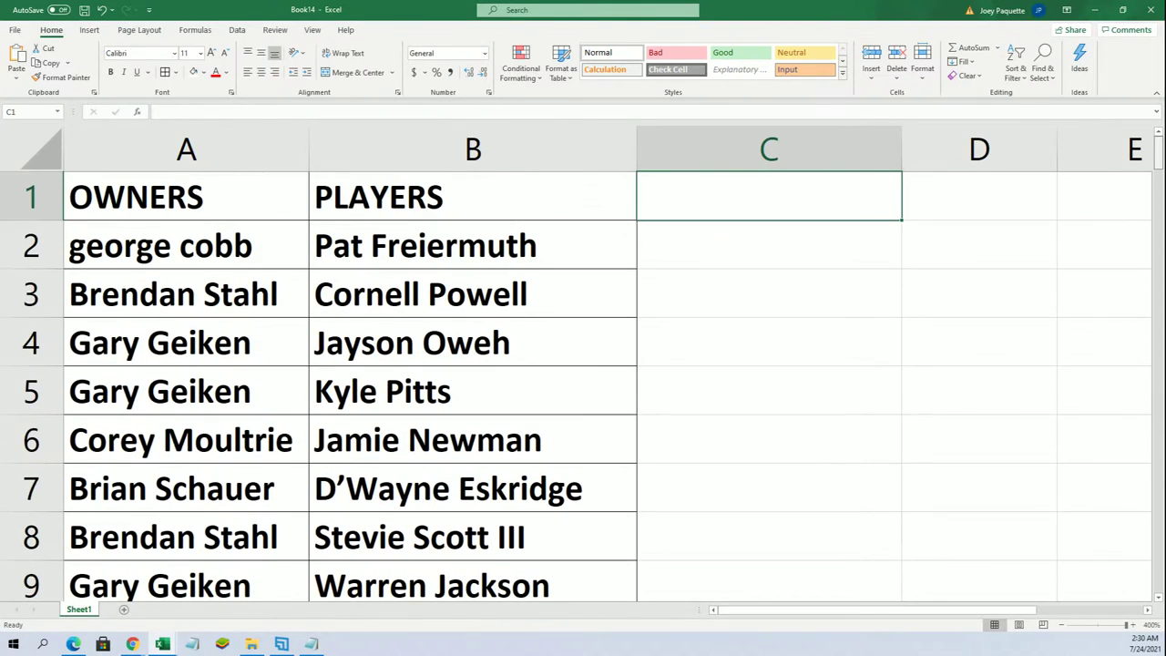
{"action": "left_click", "coordinate": [1101, 629]}
{"action": "left_click", "coordinate": [829, 299]}
{"action": "scroll", "coordinate": [454, 289], "scroll_direction": "down", "scroll_amount": 9}
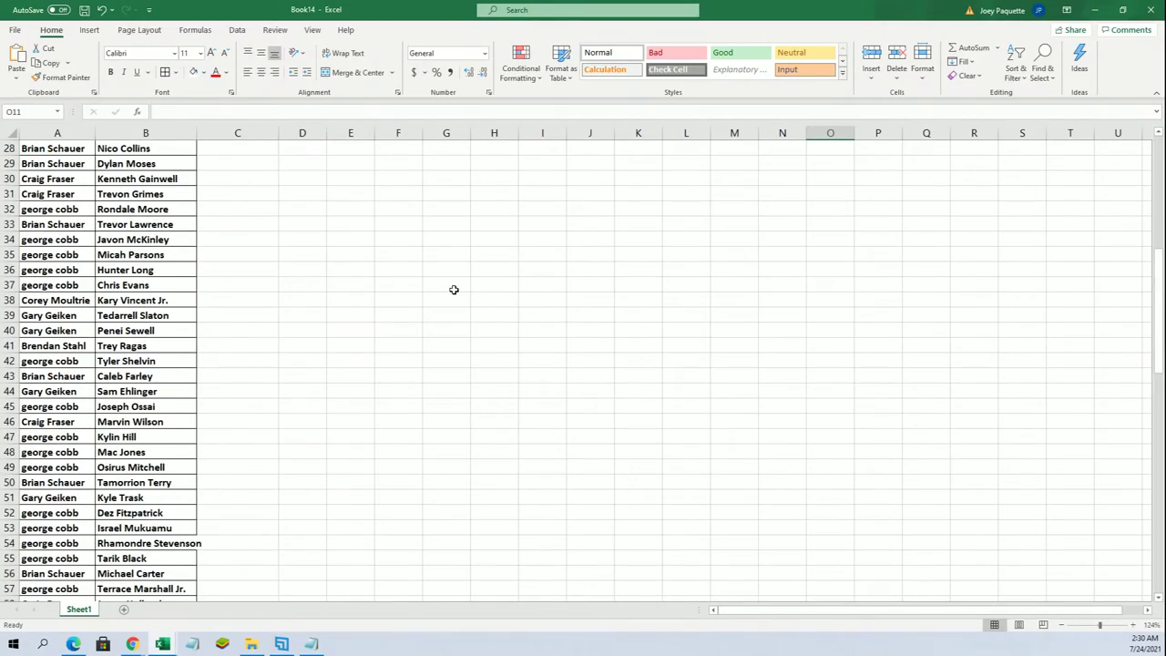
{"action": "scroll", "coordinate": [454, 289], "scroll_direction": "down", "scroll_amount": 8}
{"action": "scroll", "coordinate": [453, 290], "scroll_direction": "up", "scroll_amount": 8}
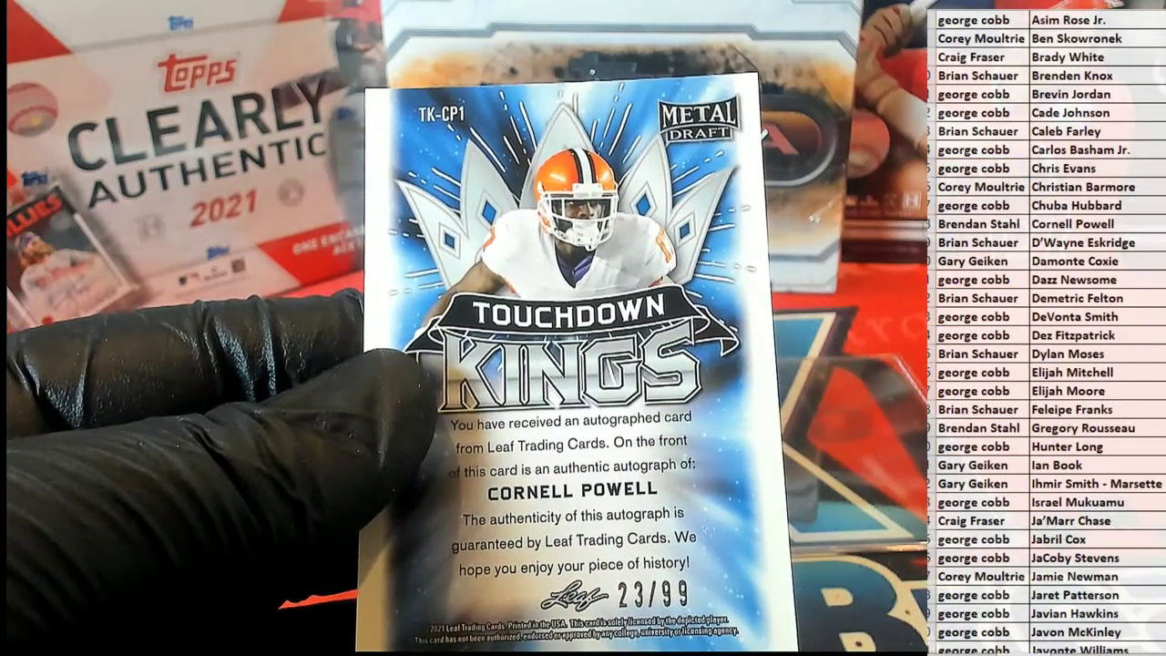
Step: Fill the owner and player cells of the Cornell Powell row with yellow
{"action": "left_click", "coordinate": [1047, 219]}
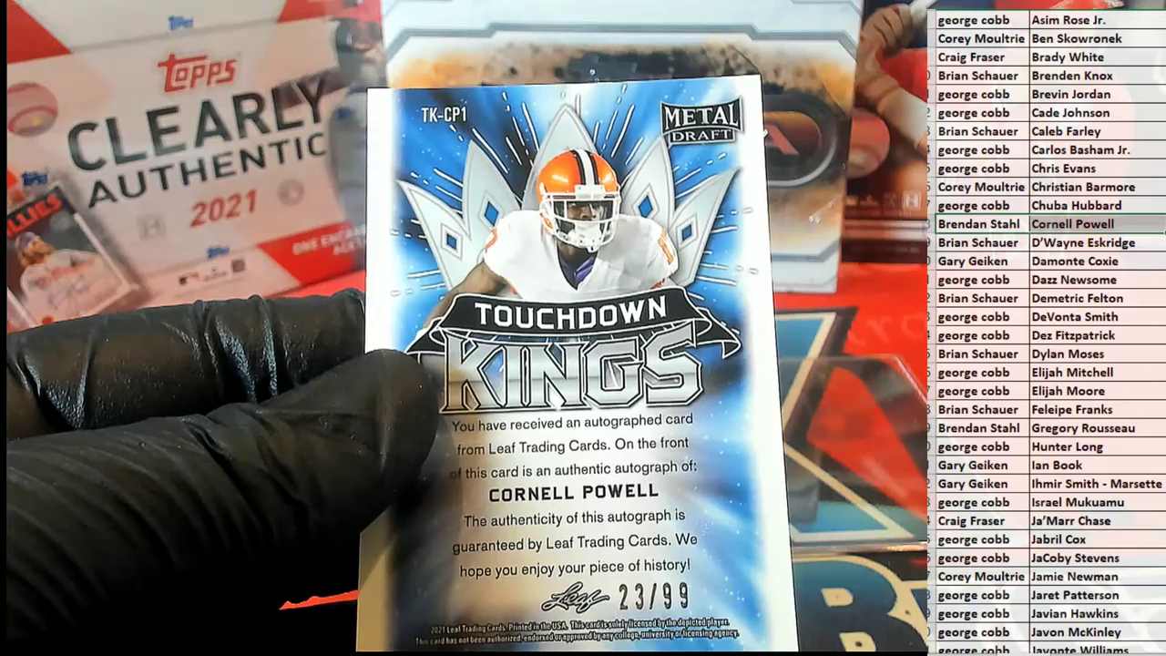
{"action": "key", "text": "F4"}
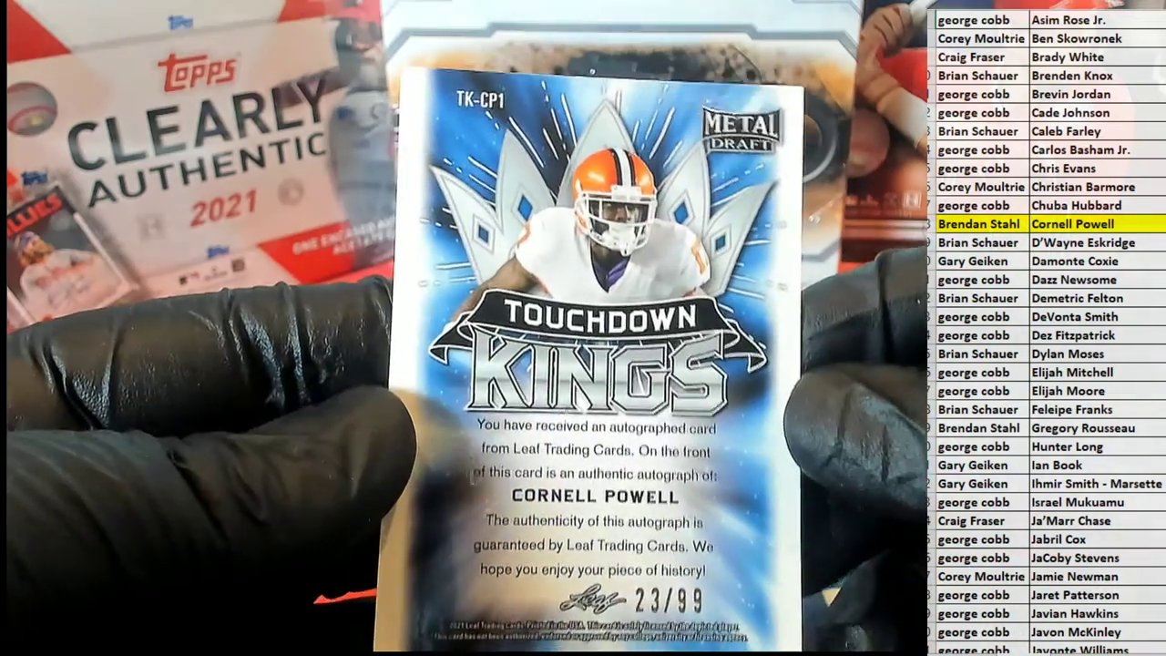